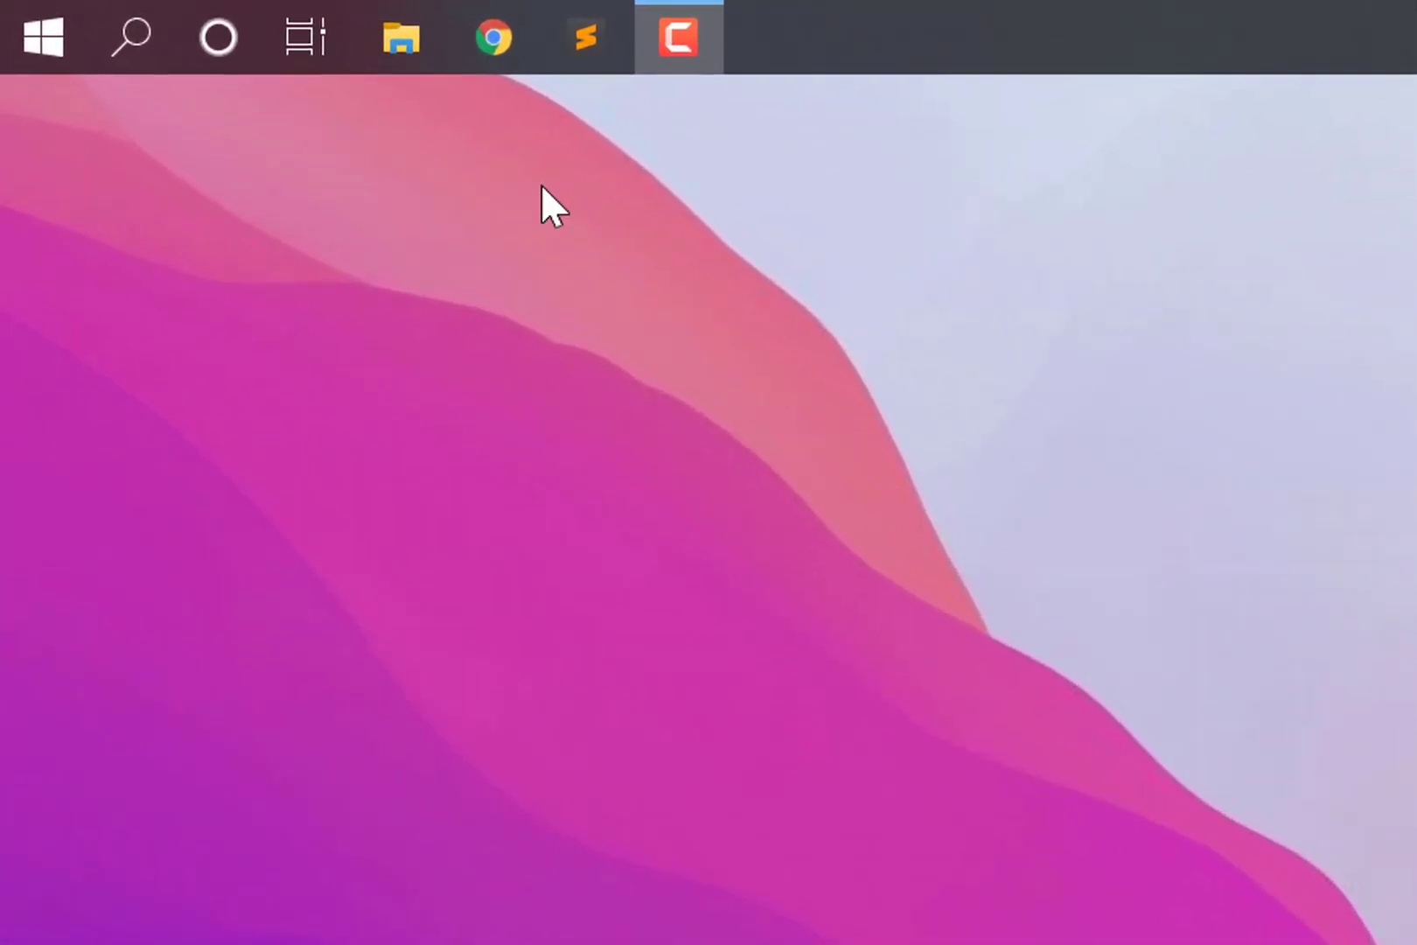
Switch to Chrome, search for "download xampp" and open the Apache Friends download page.
left_click(473, 50)
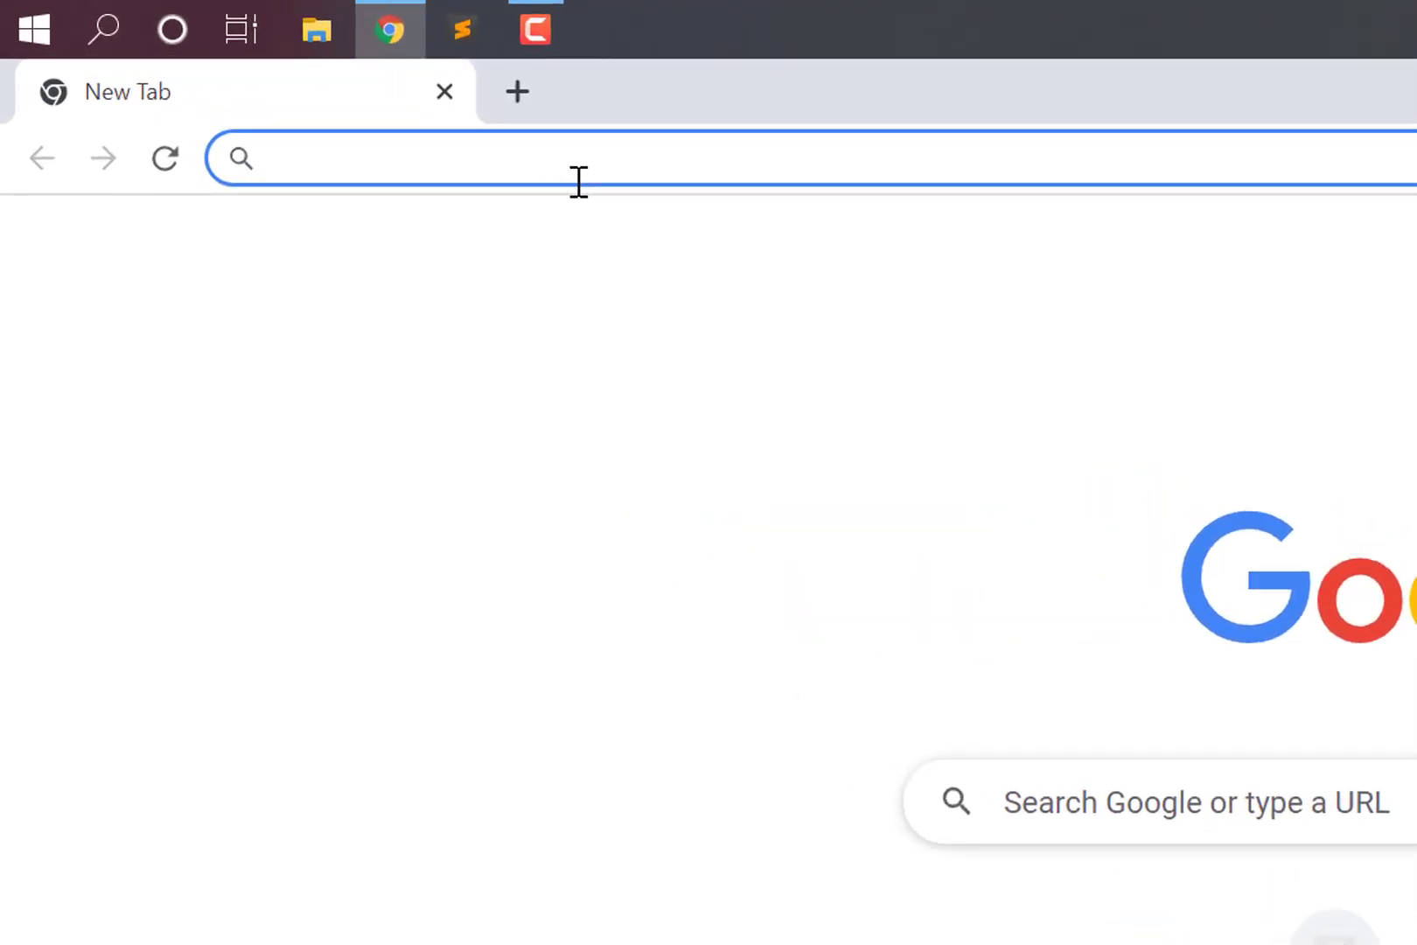
type("download ")
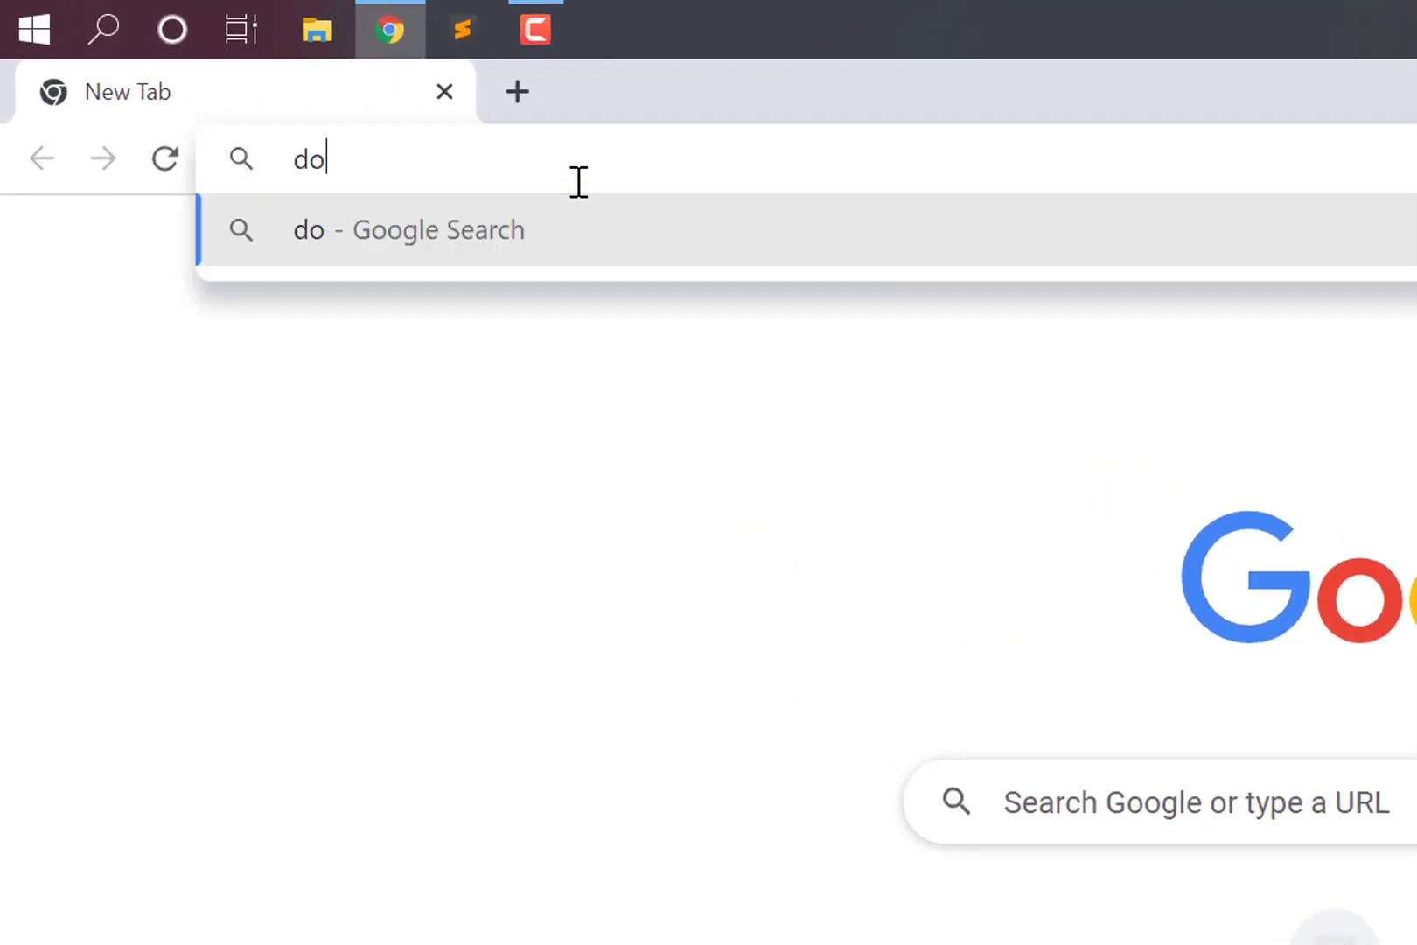
type("xampp")
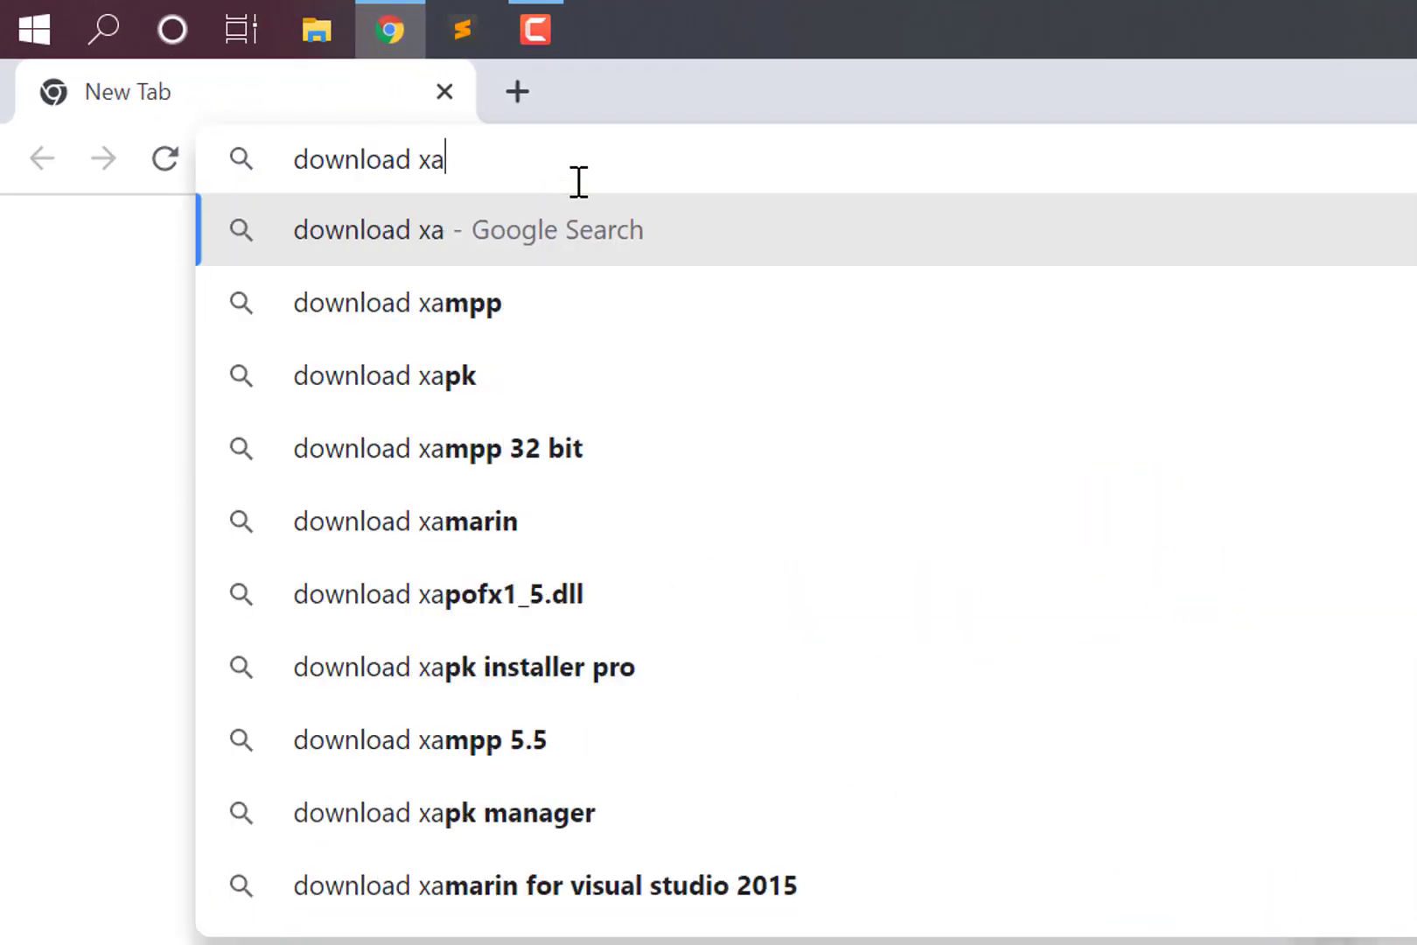
key("Return")
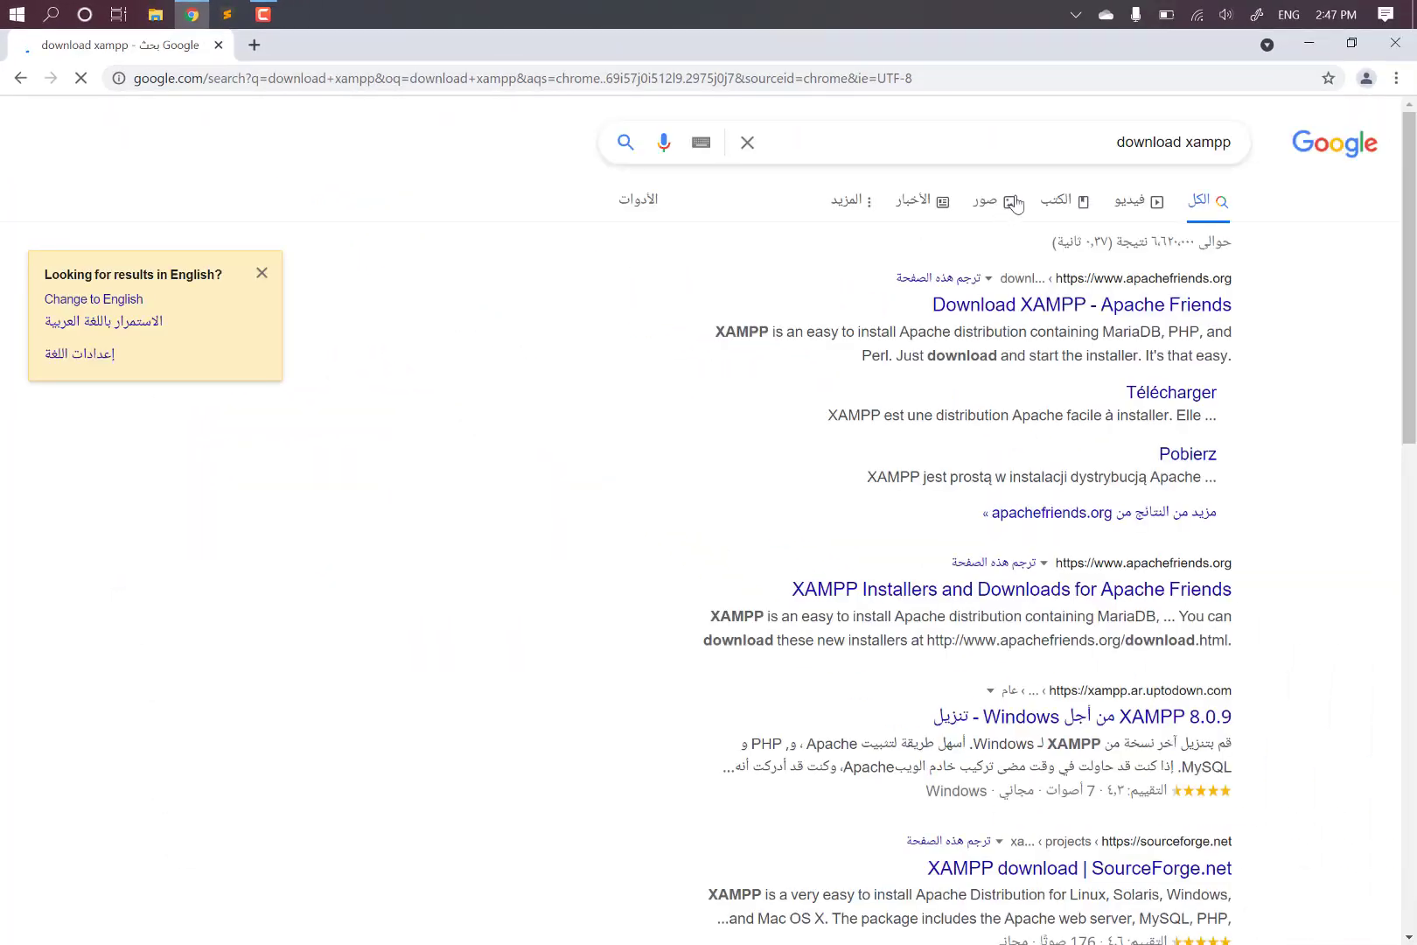
double_click(1207, 145)
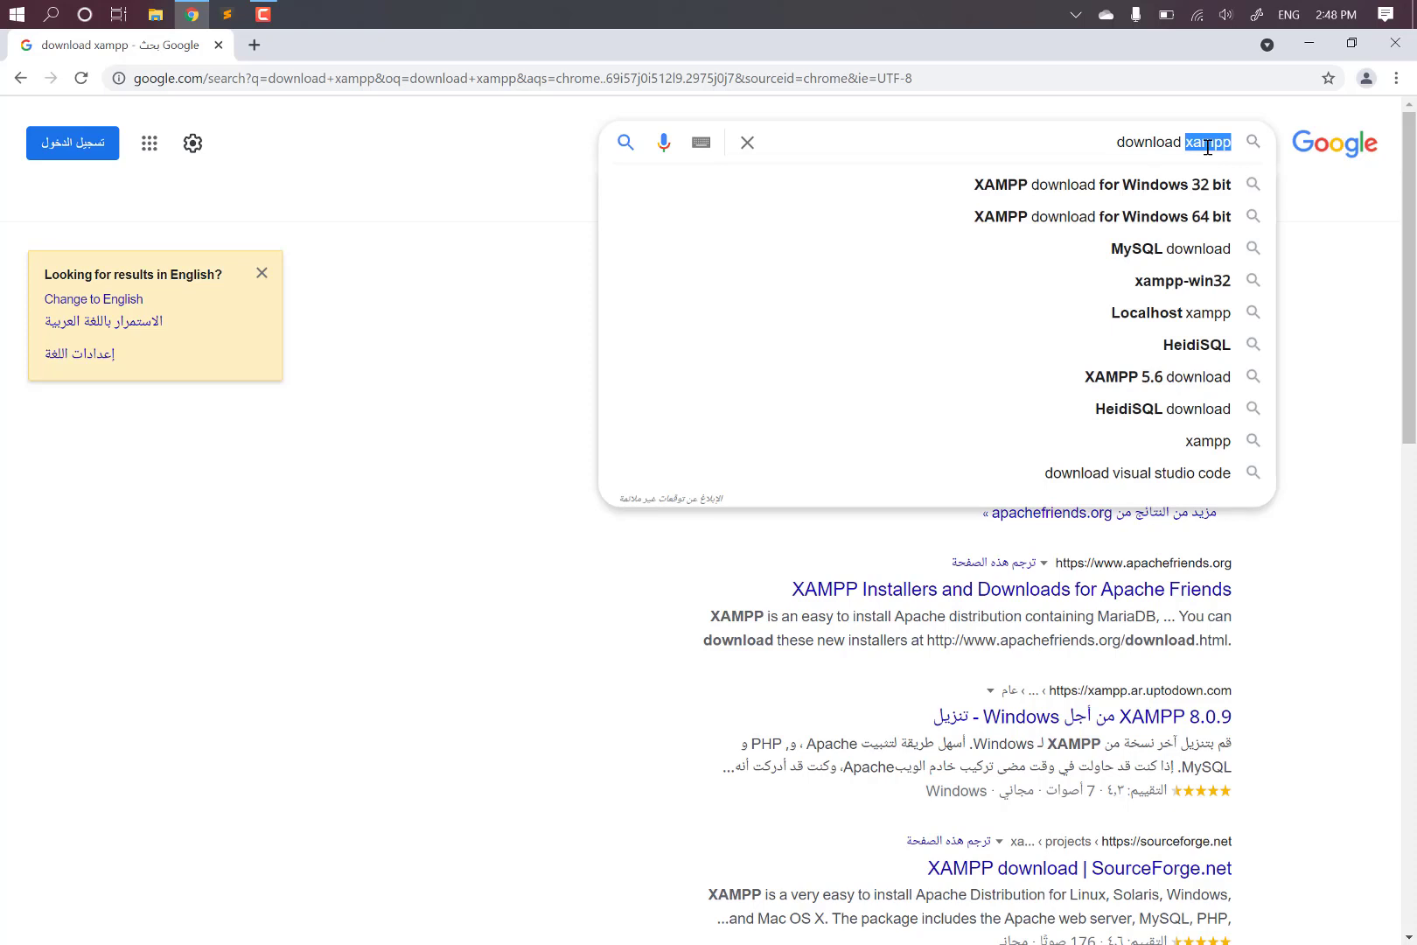
left_click(1355, 200)
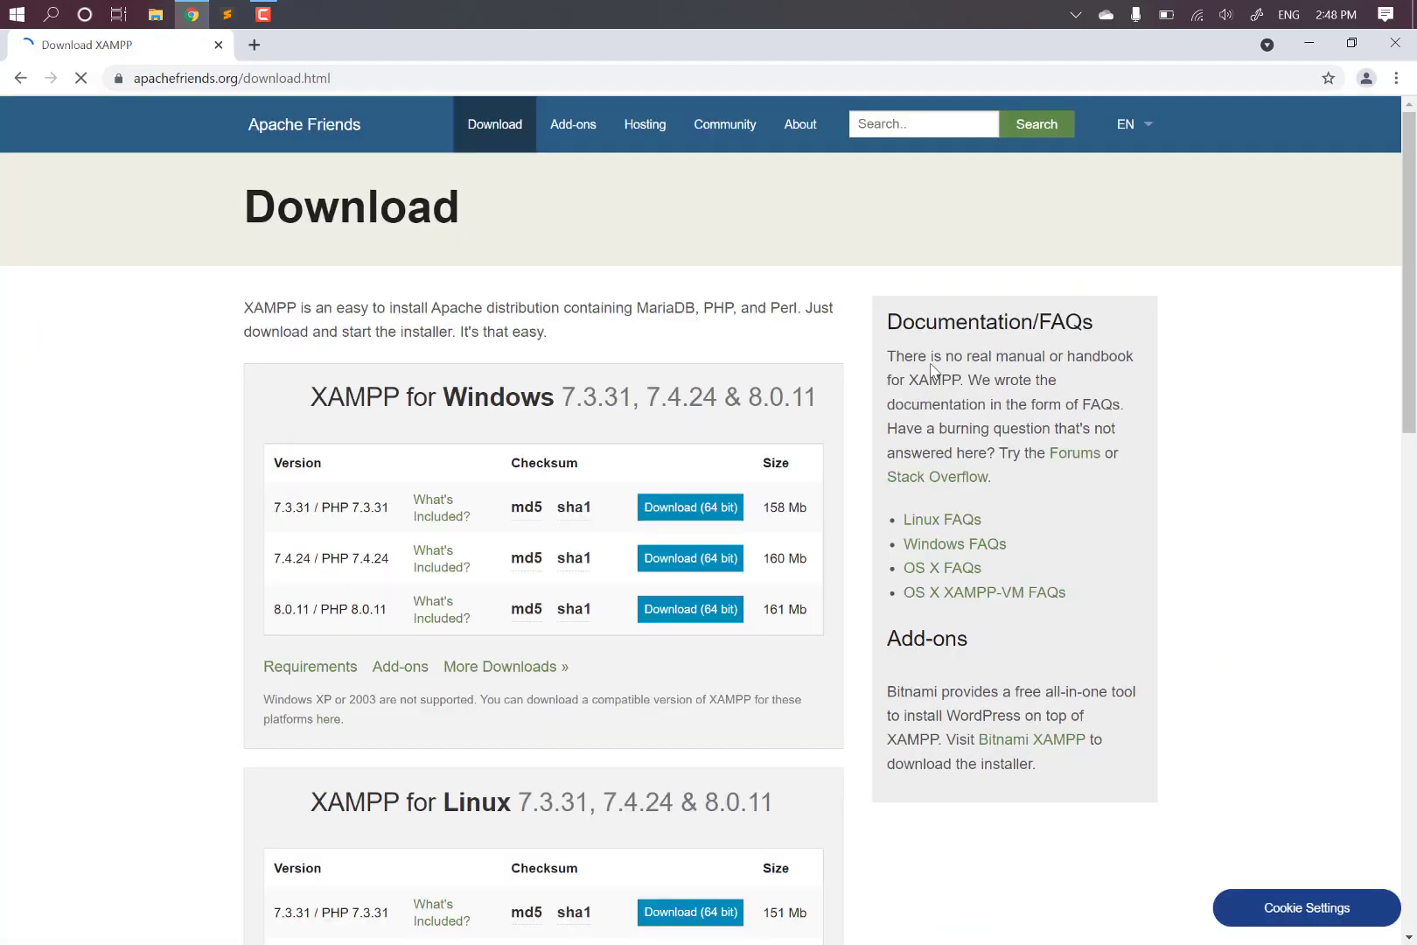
Review the XAMPP packages for each operating system and download the Windows 64-bit version 7.4.24 / PHP 7.4.24.
scroll(746, 458, "down", 2)
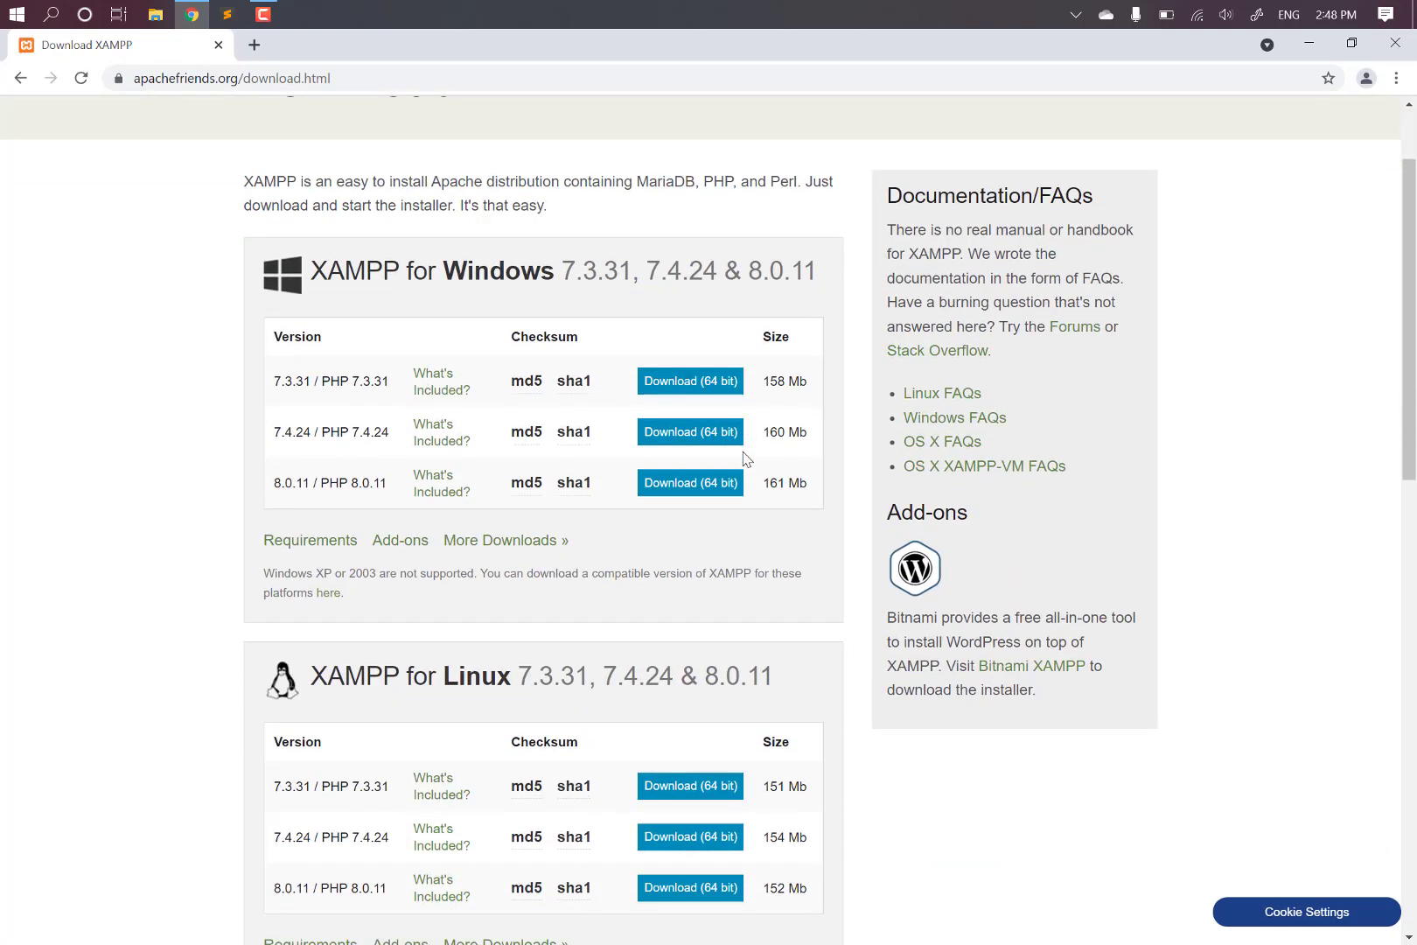
scroll(746, 458, "up", 2)
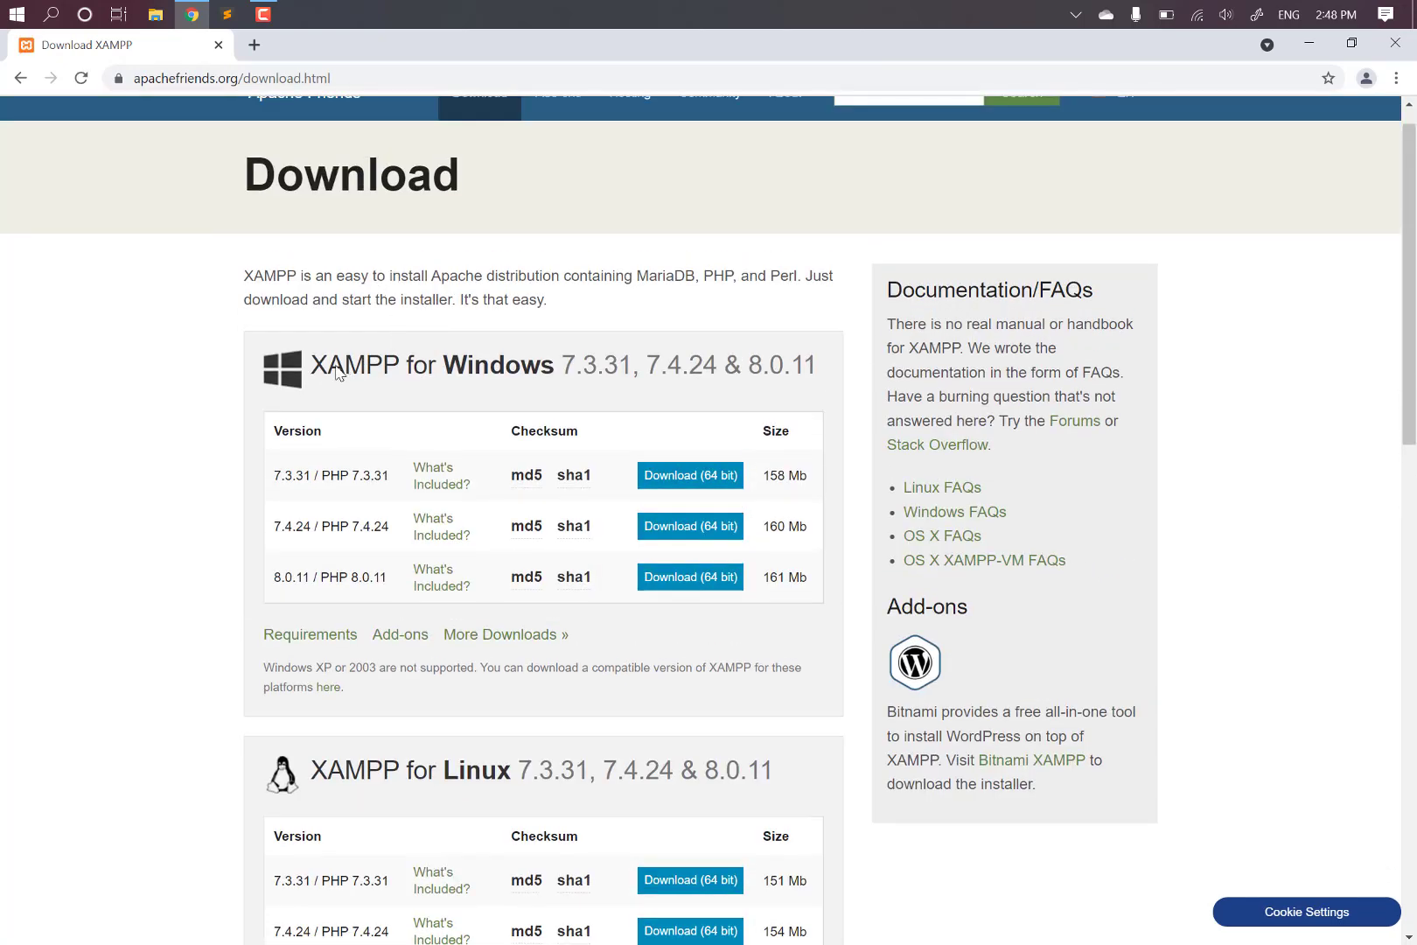
scroll(514, 388, "down", 6)
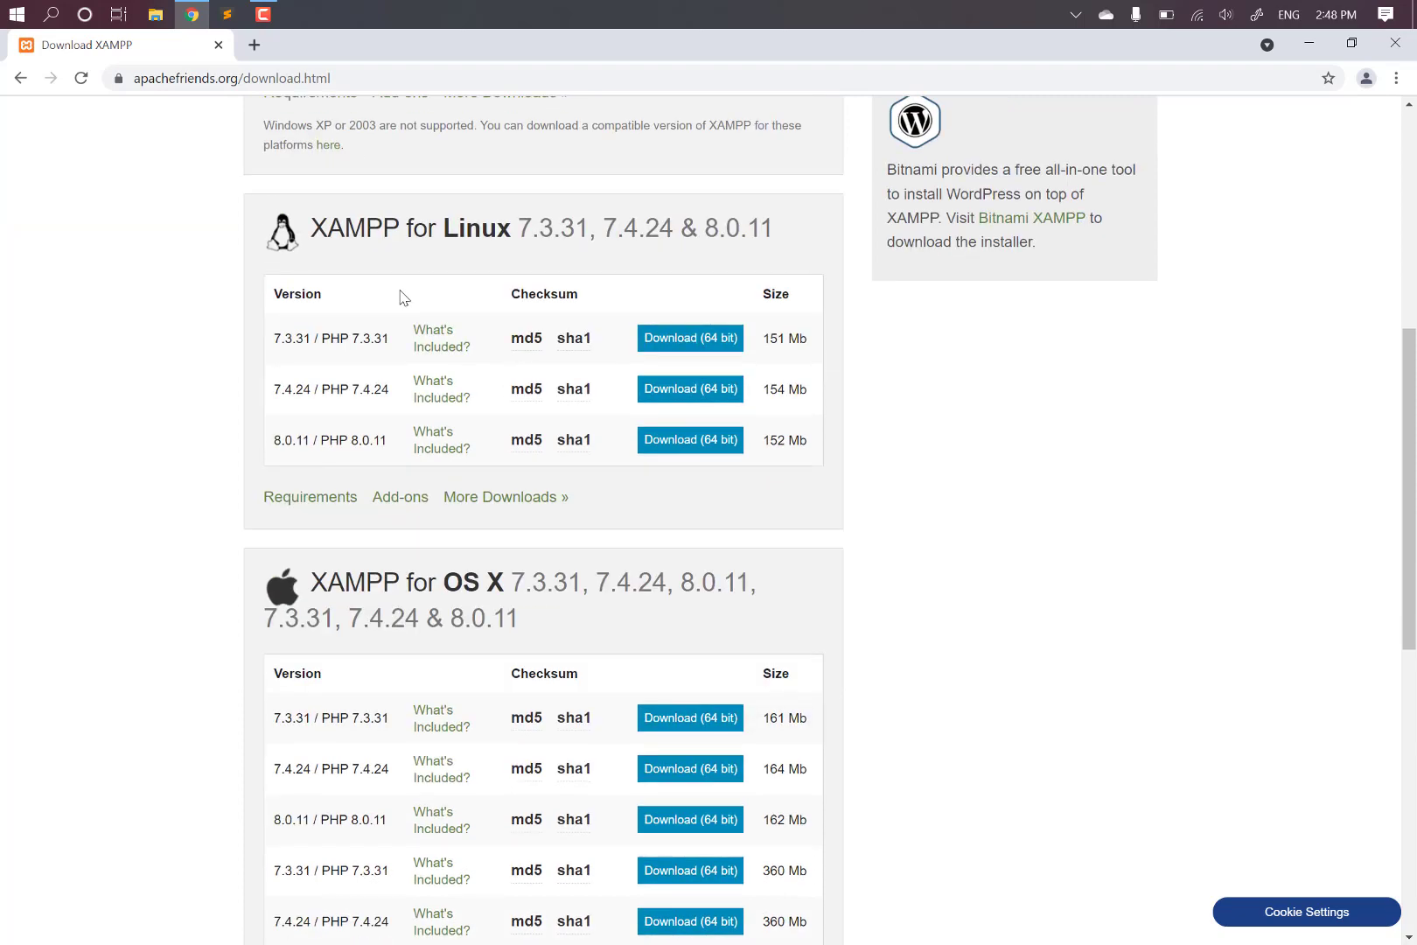
scroll(452, 234, "down", 1)
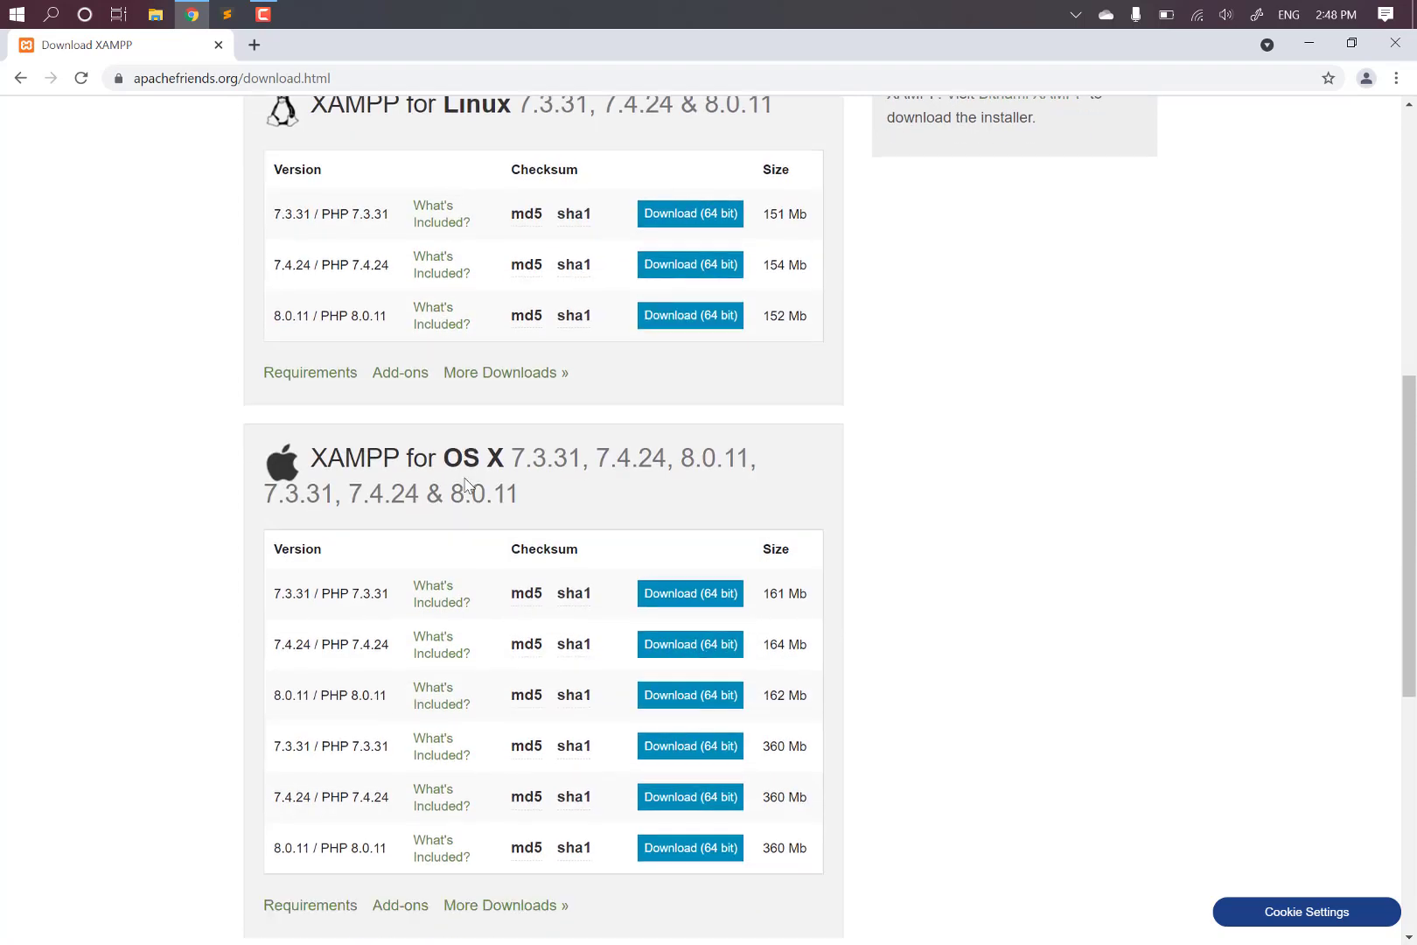
scroll(466, 485, "up", 9)
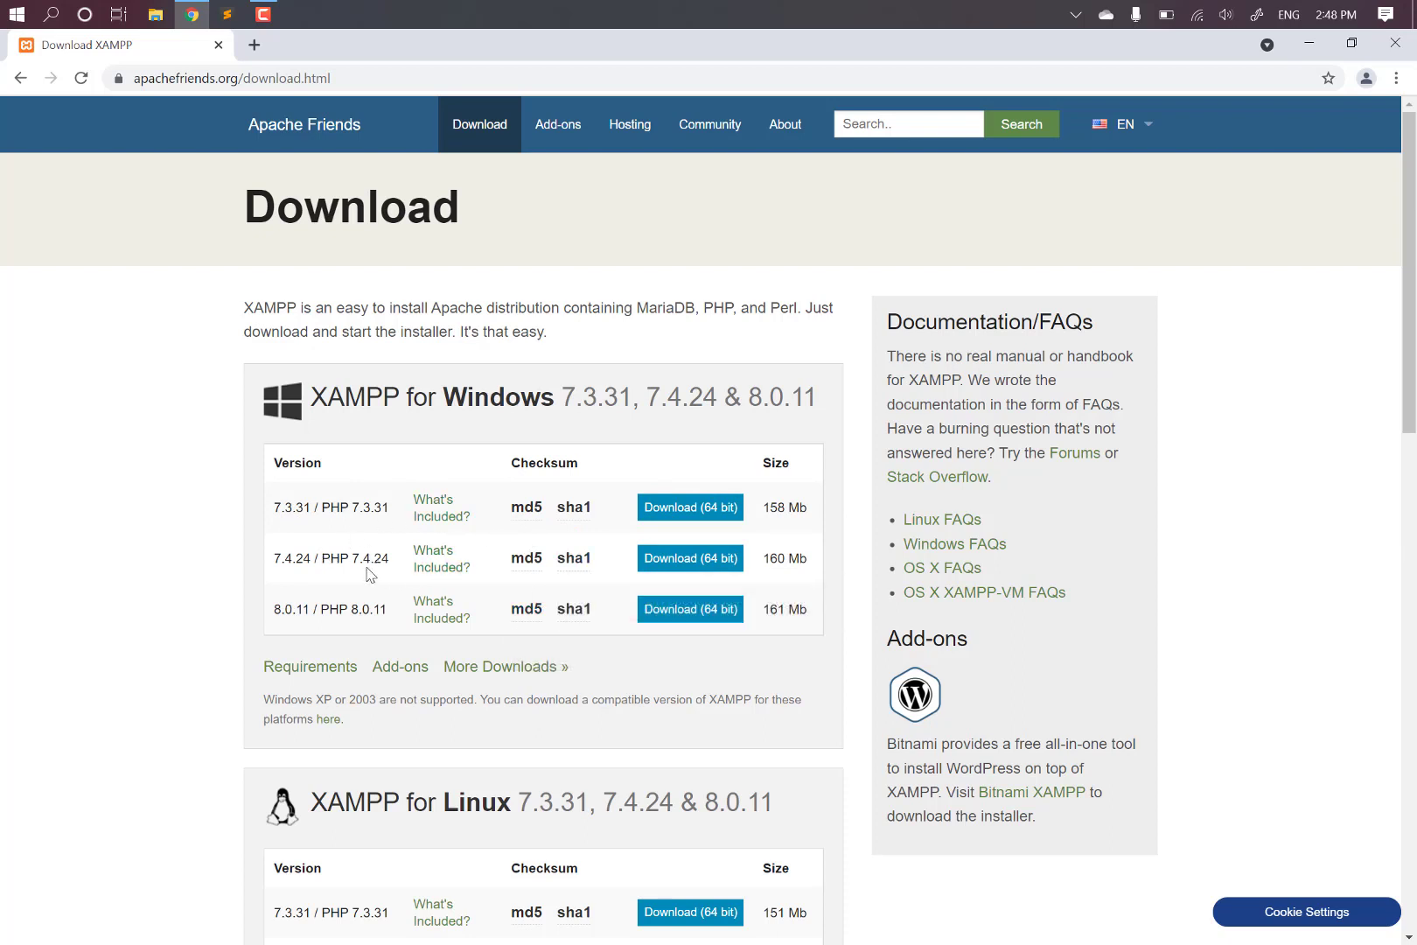
left_click(661, 567)
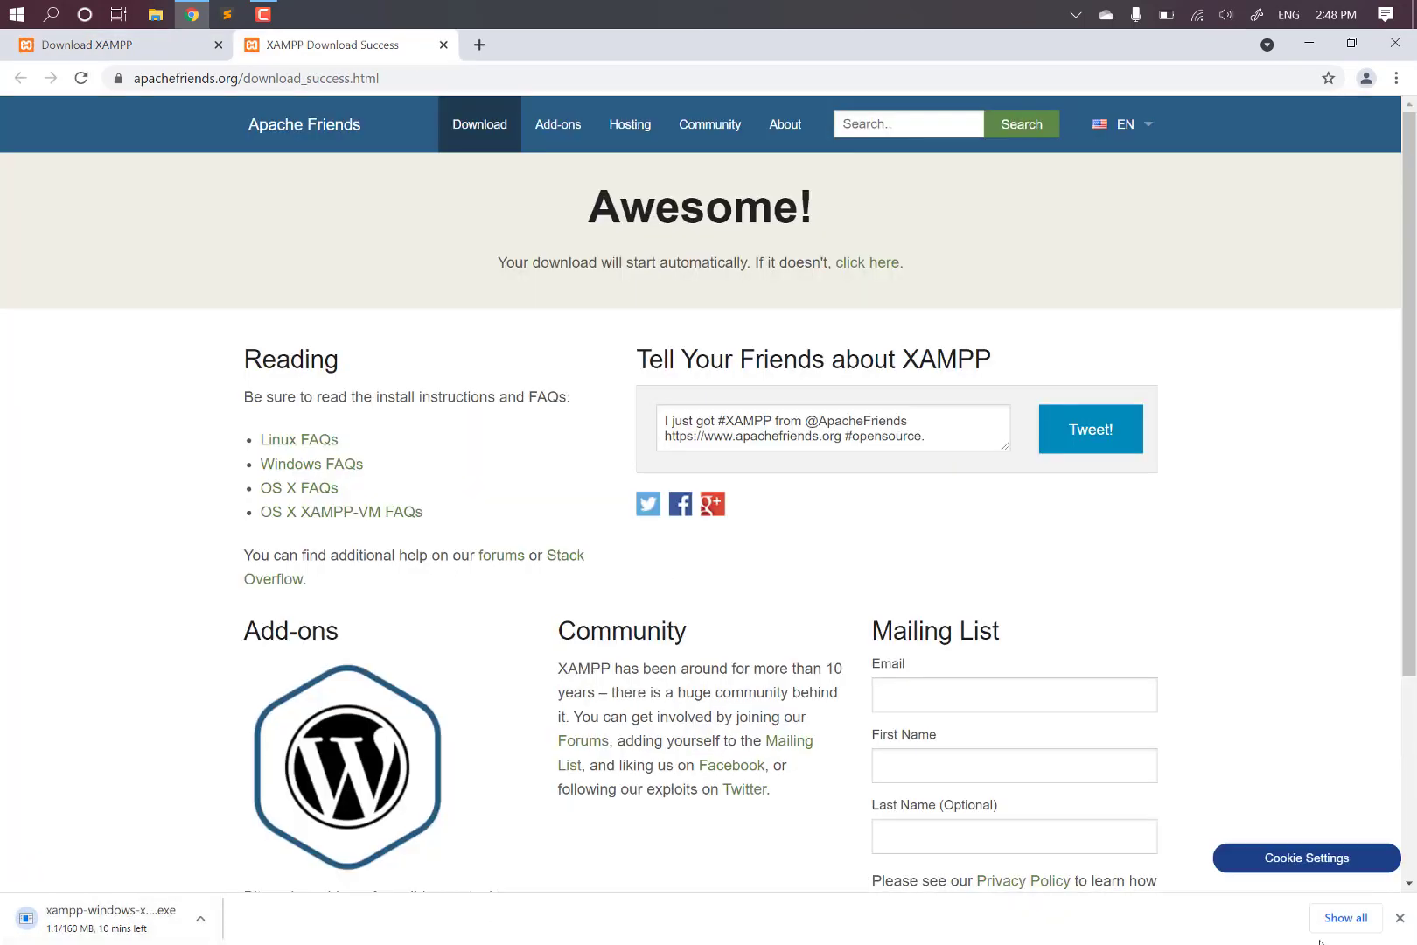
Launch the downloaded xampp-windows-x64-7.4.24-0-VC15-installer.exe and acknowledge its User Account Control warning.
left_click(1347, 917)
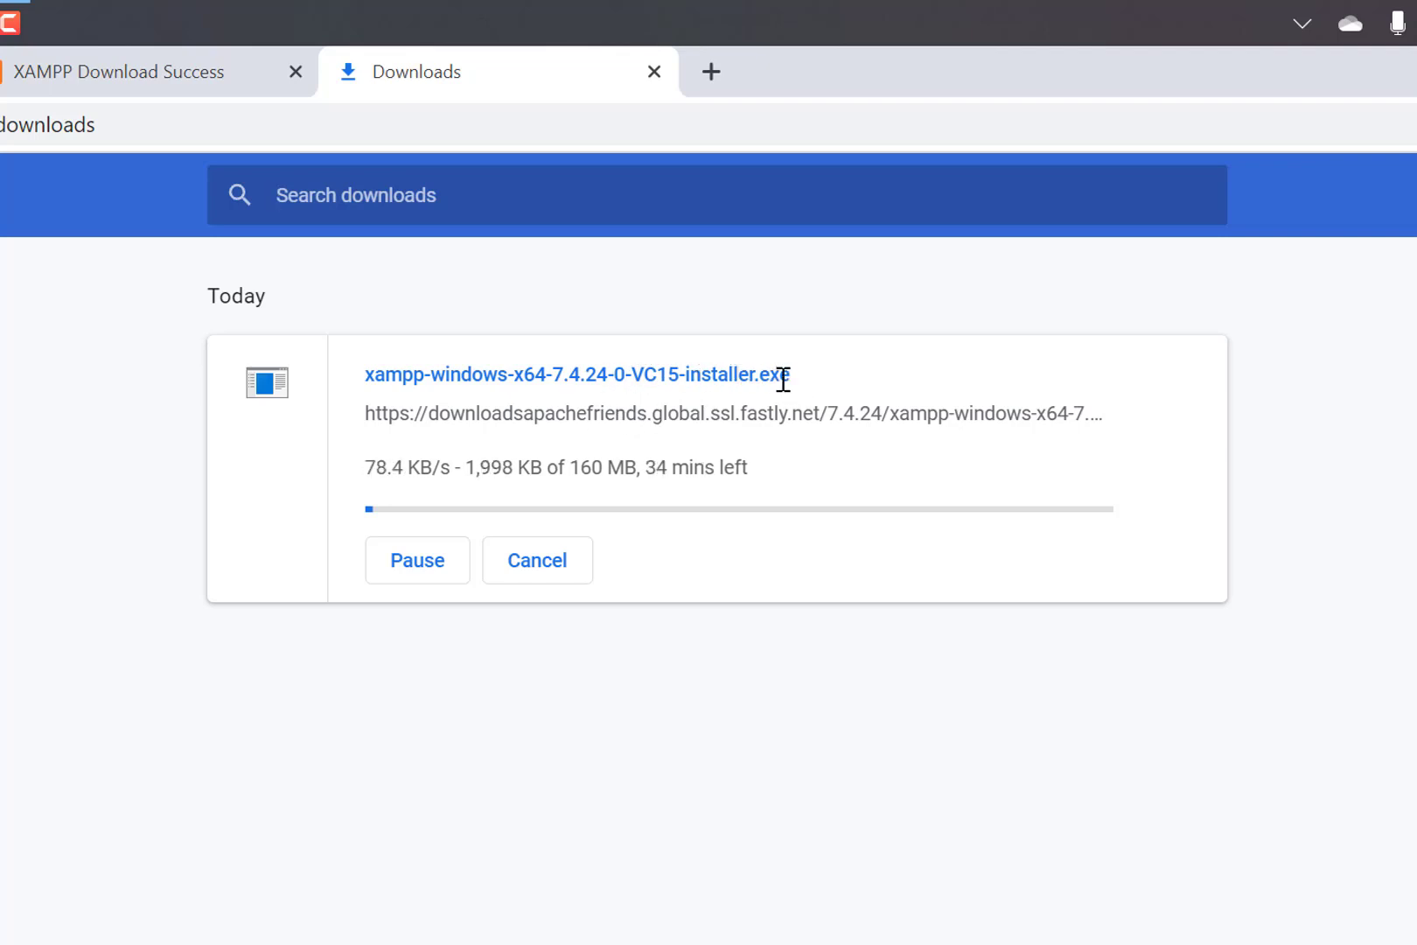
double_click(568, 470)
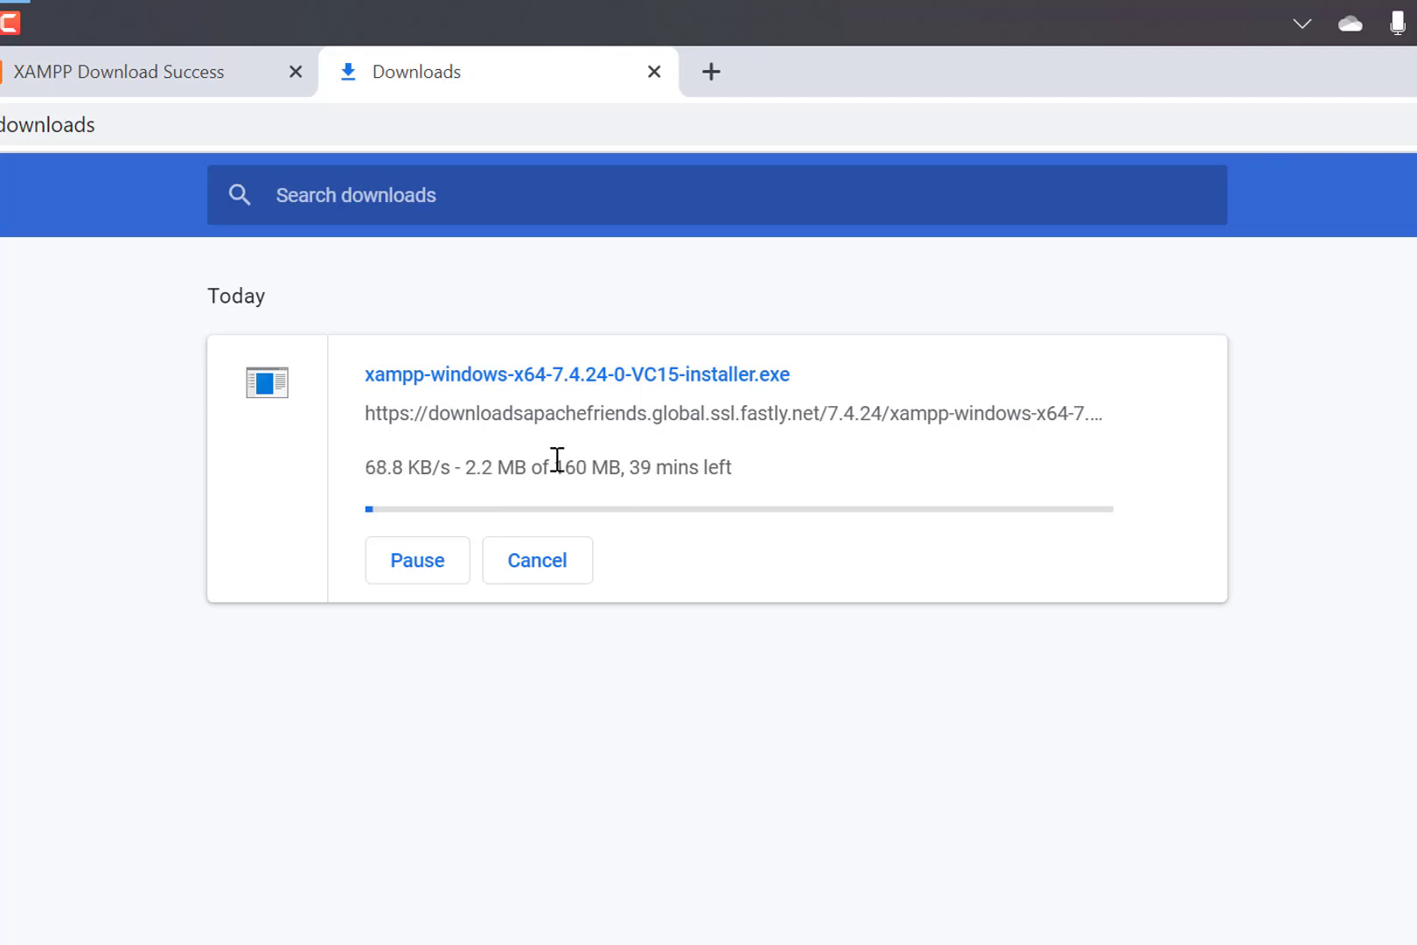
double_click(559, 465)
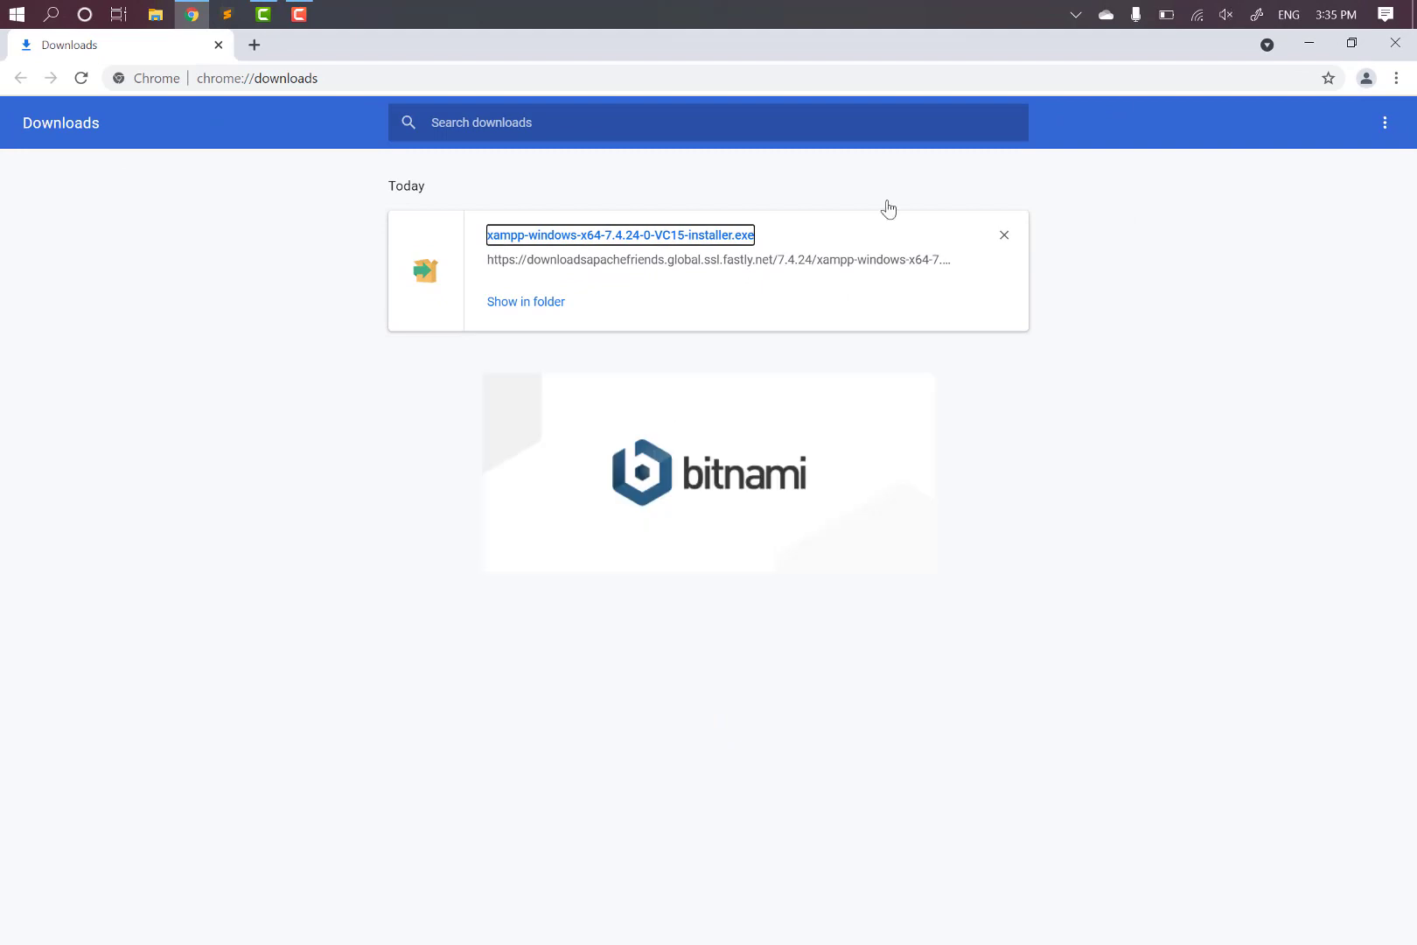
left_click(1309, 46)
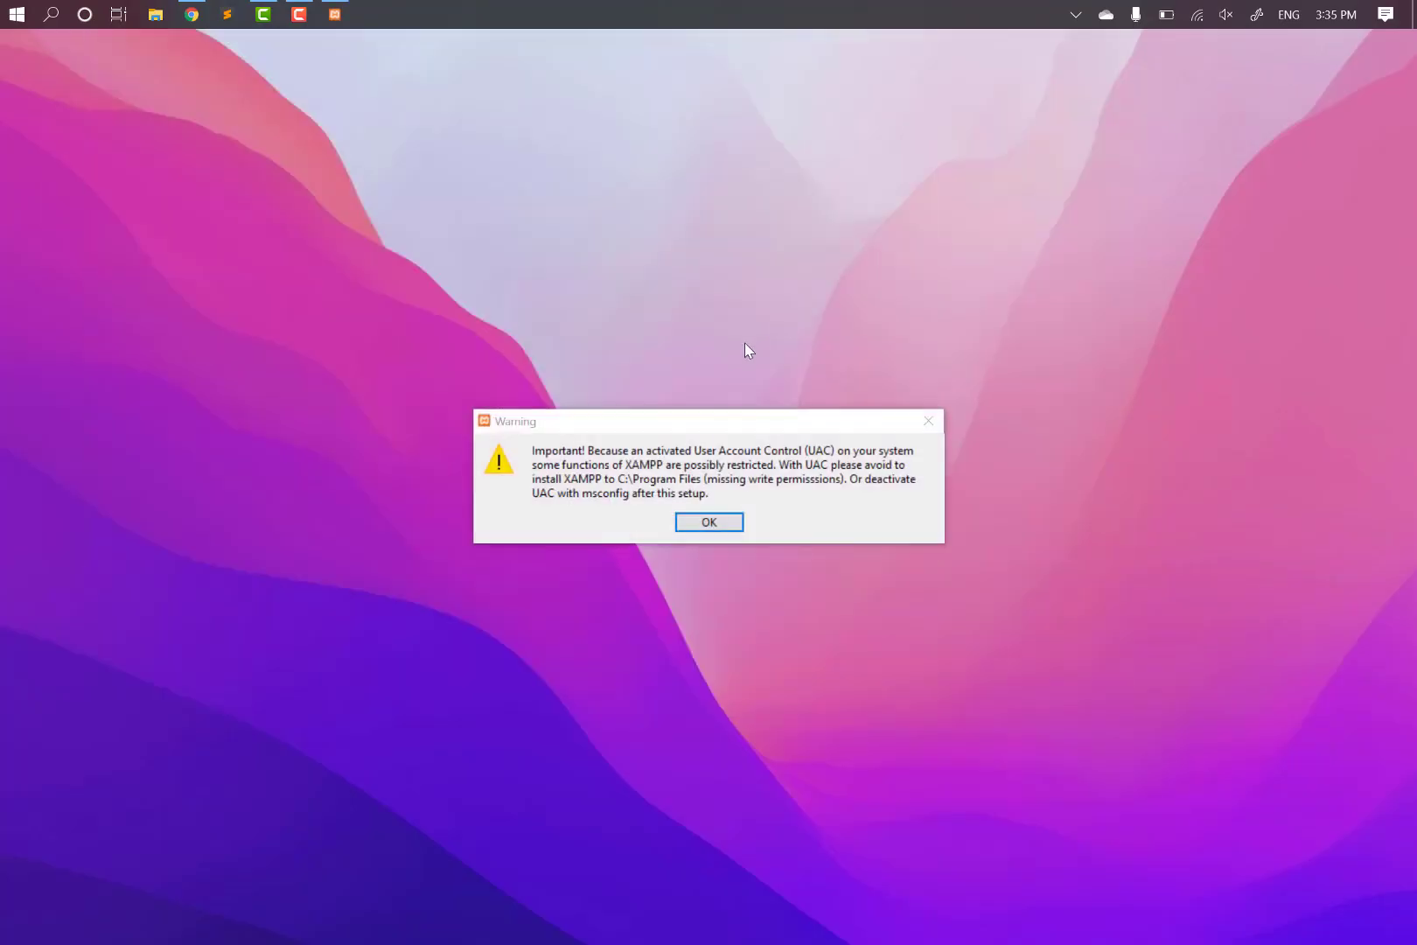
left_click(710, 523)
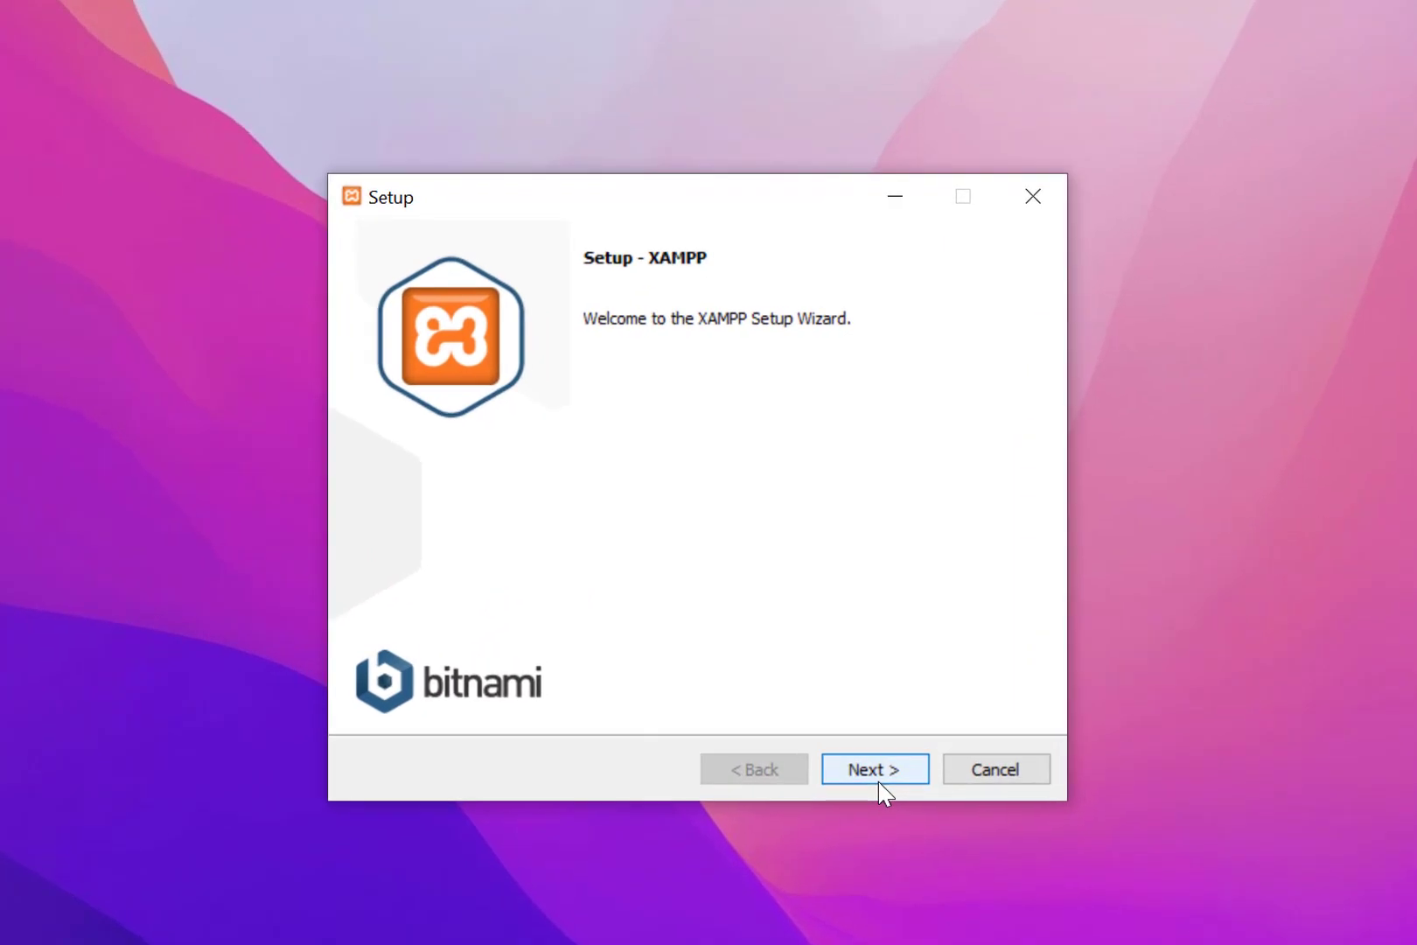
Keep all default components in the XAMPP setup and set the installation folder to C:\xampp3.
left_click(835, 697)
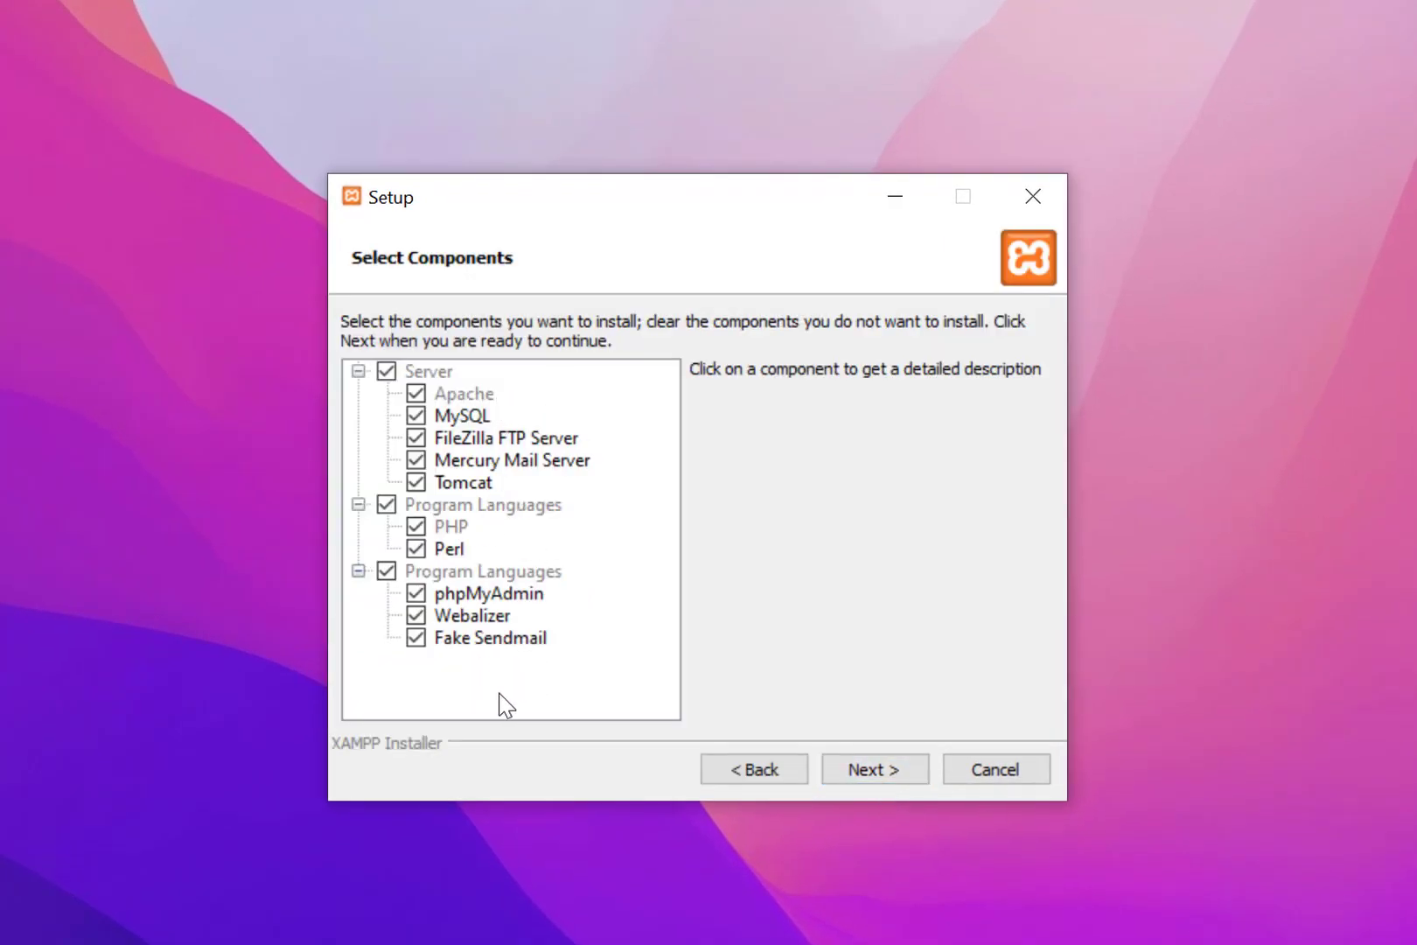
left_click(875, 778)
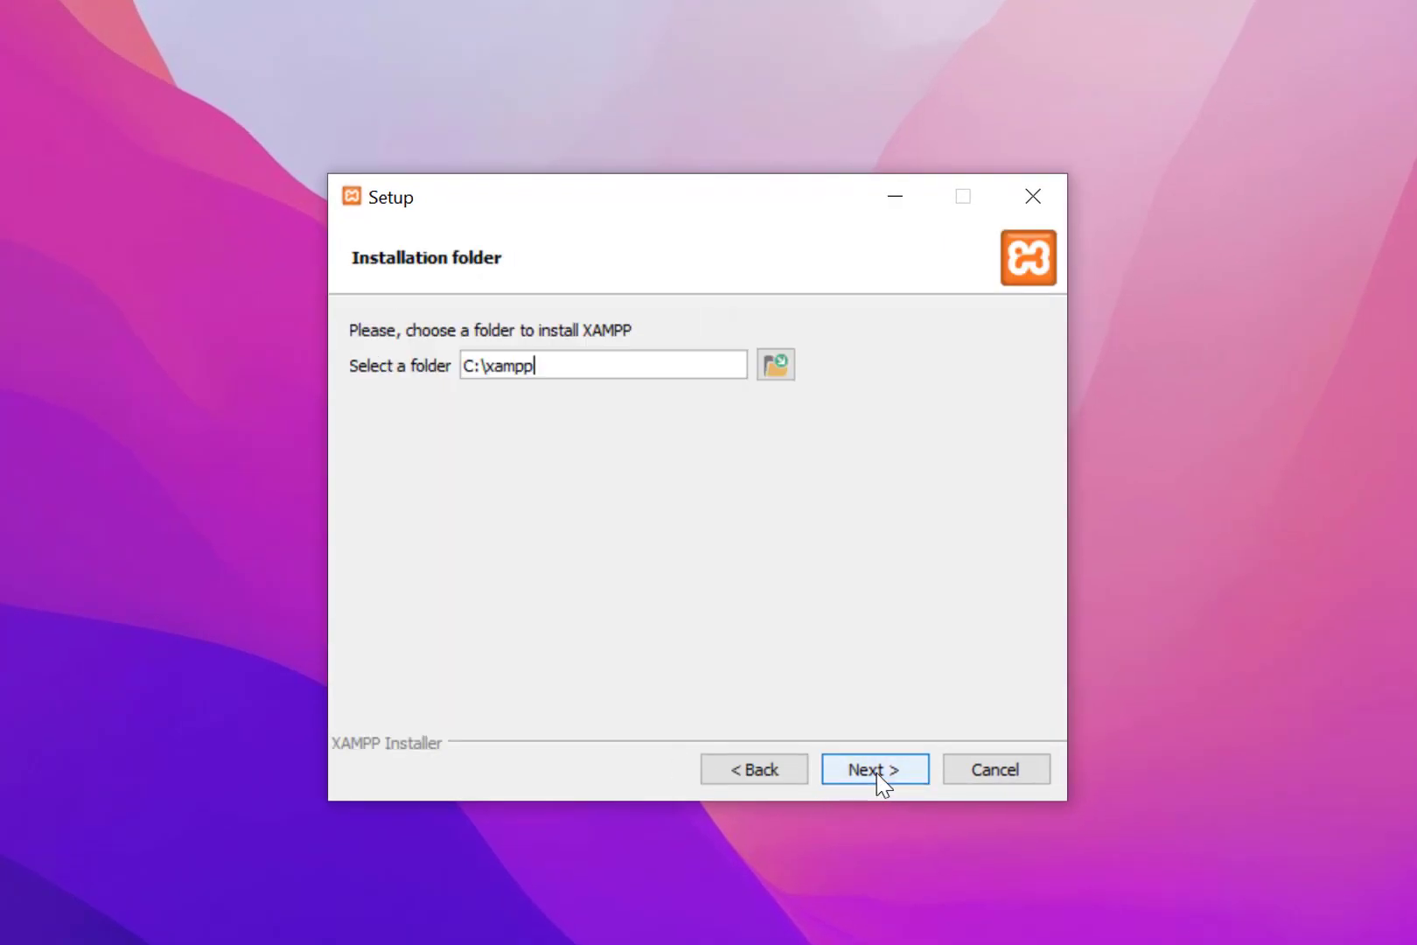
left_click(537, 369)
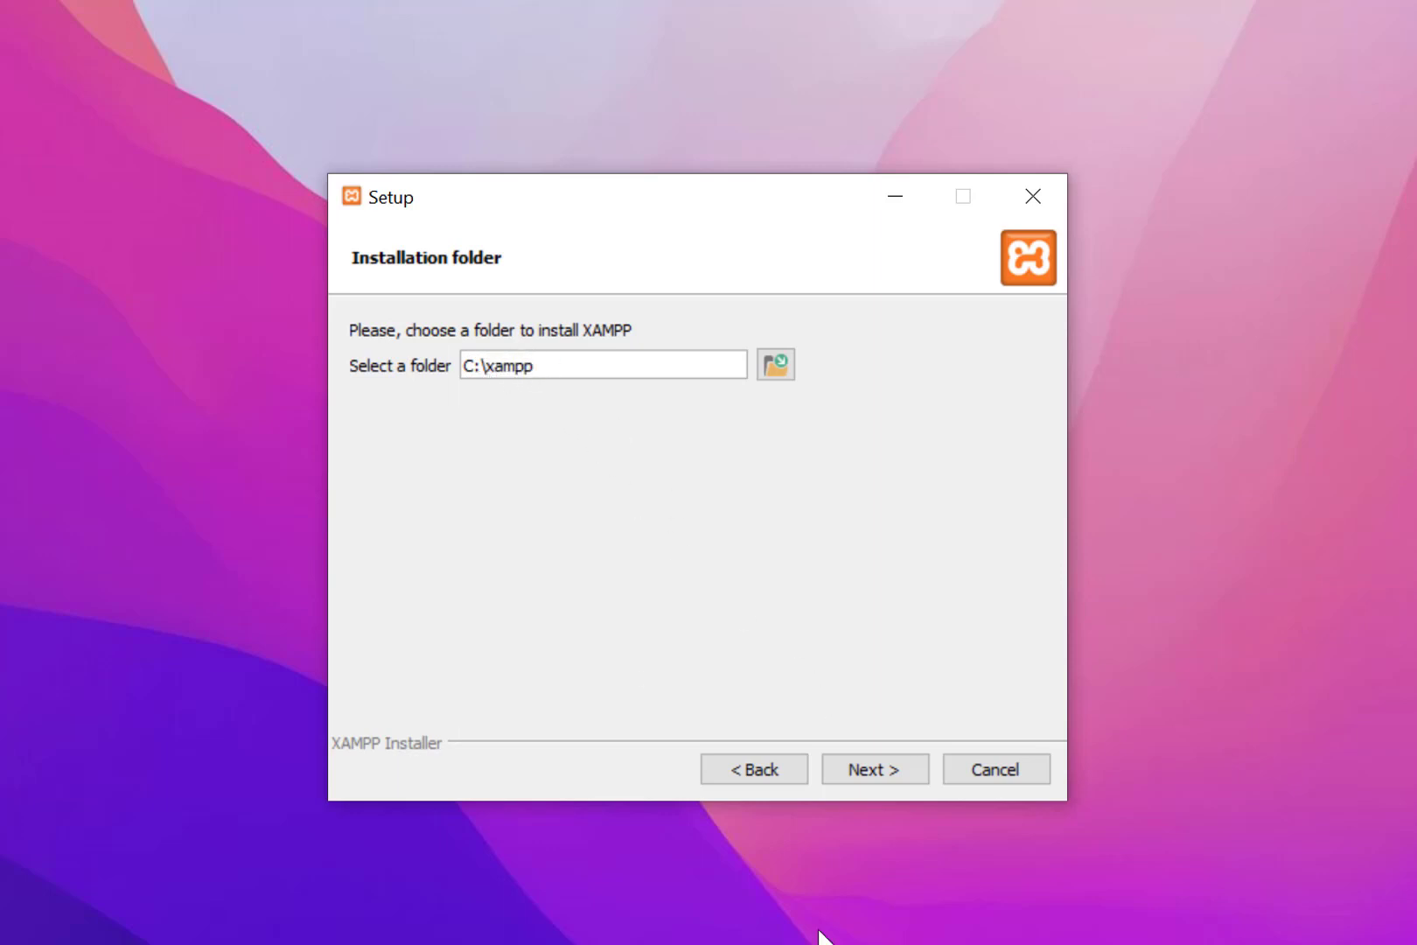
left_click(857, 769)
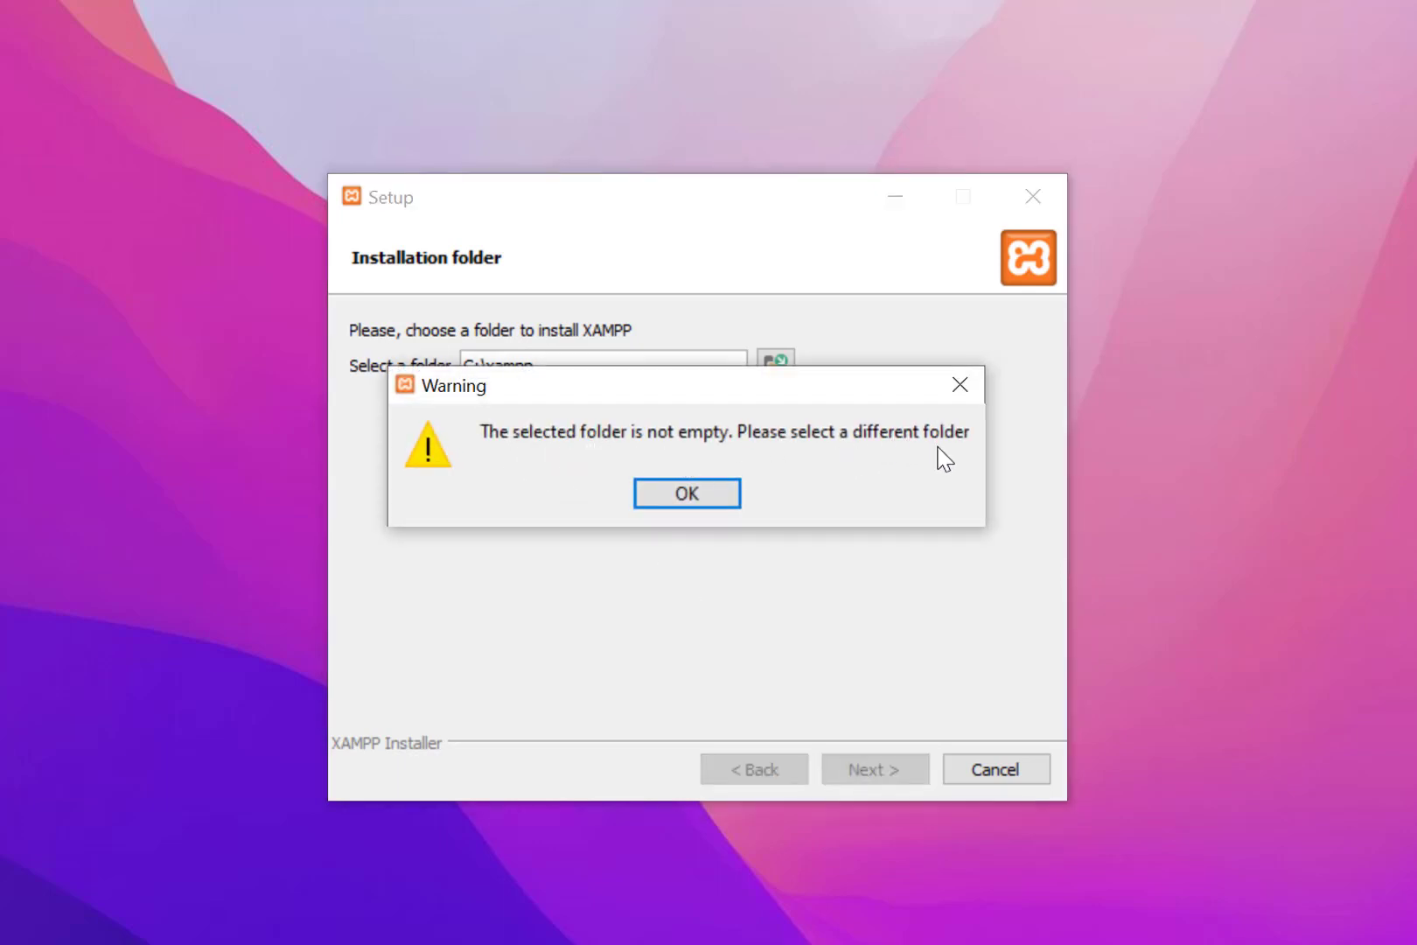
left_click(707, 495)
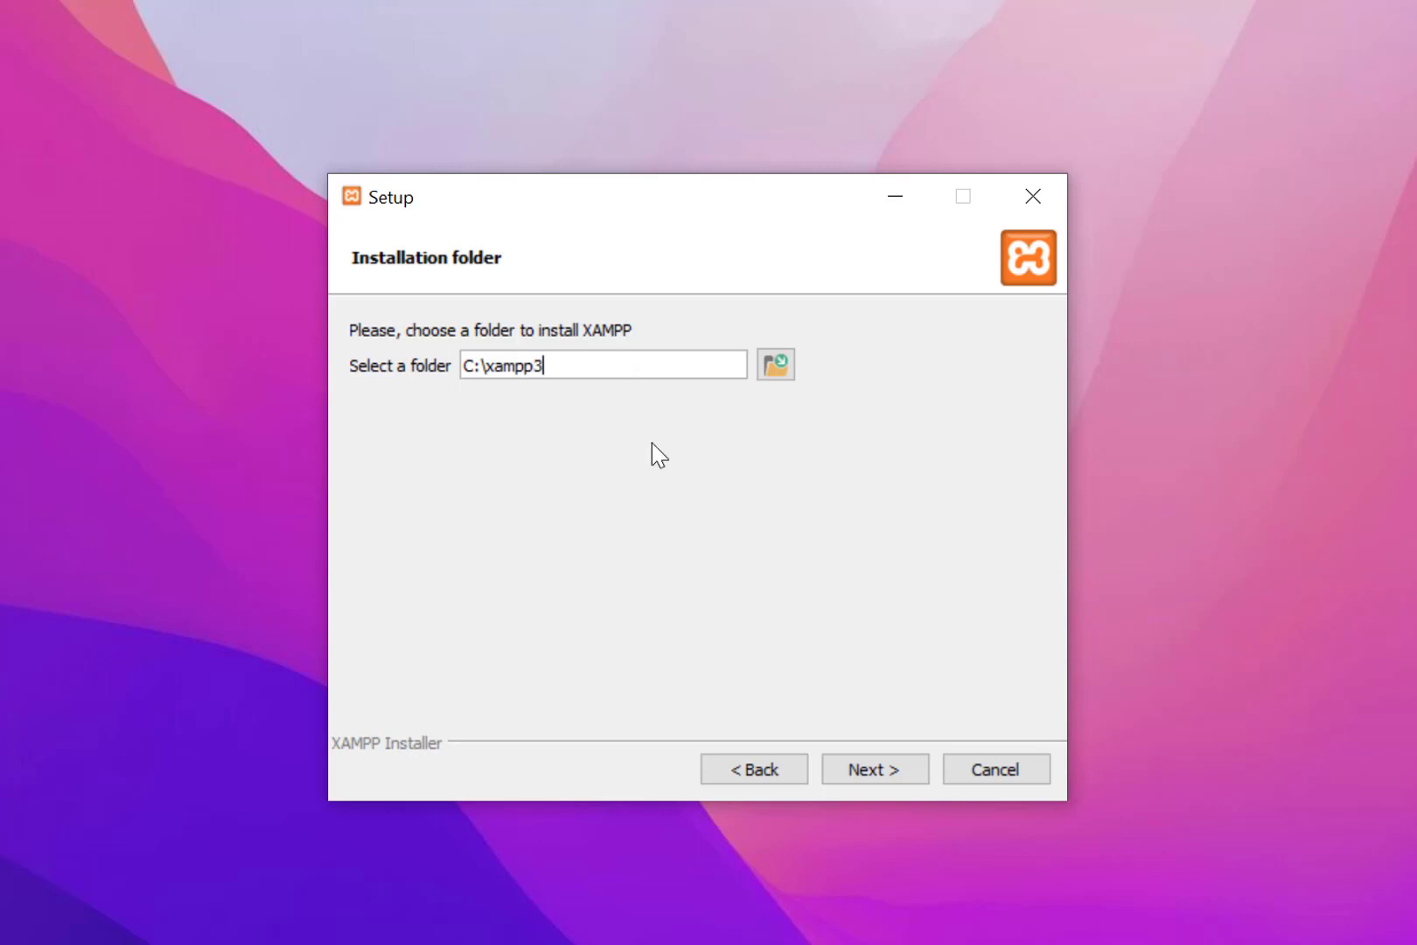
left_click(864, 770)
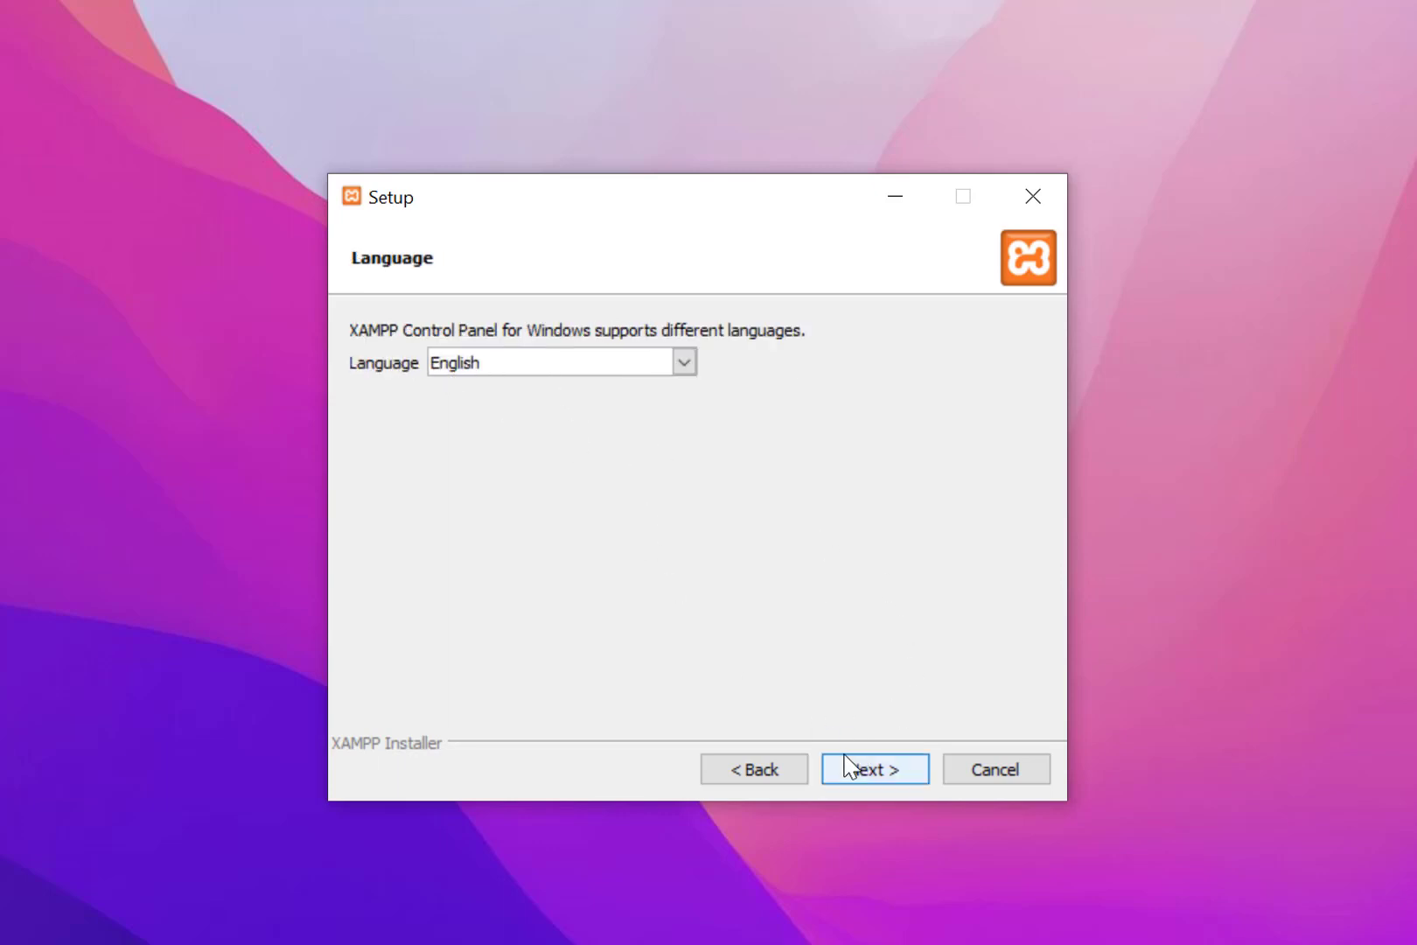
Accept English as the language, turn off "Learn more about Bitnami for XAMPP" and proceed with the installation.
left_click(864, 770)
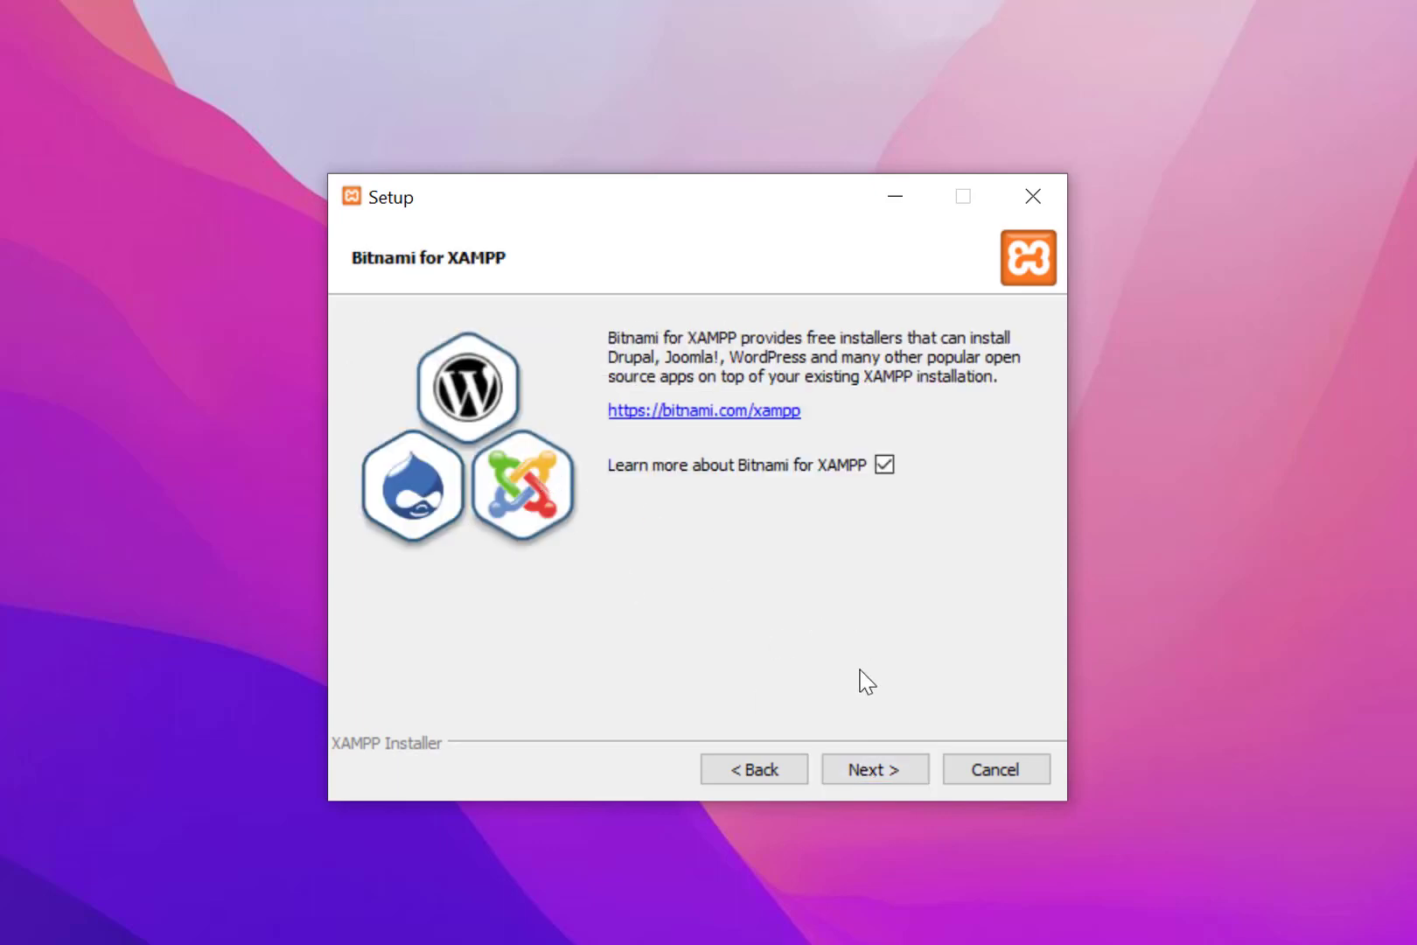
left_click(884, 465)
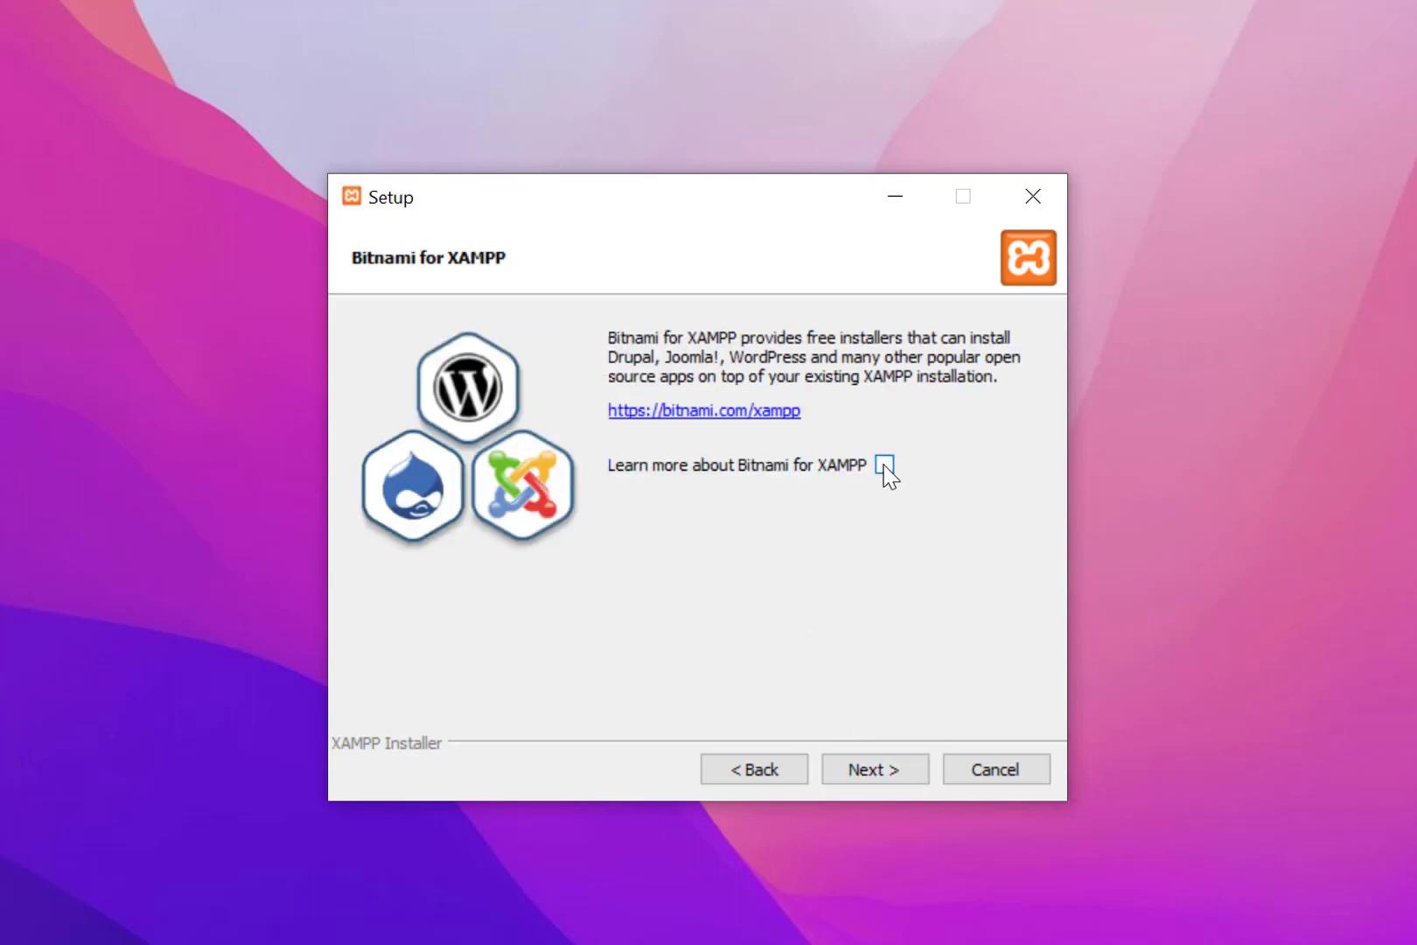
left_click(885, 770)
left_click(885, 770)
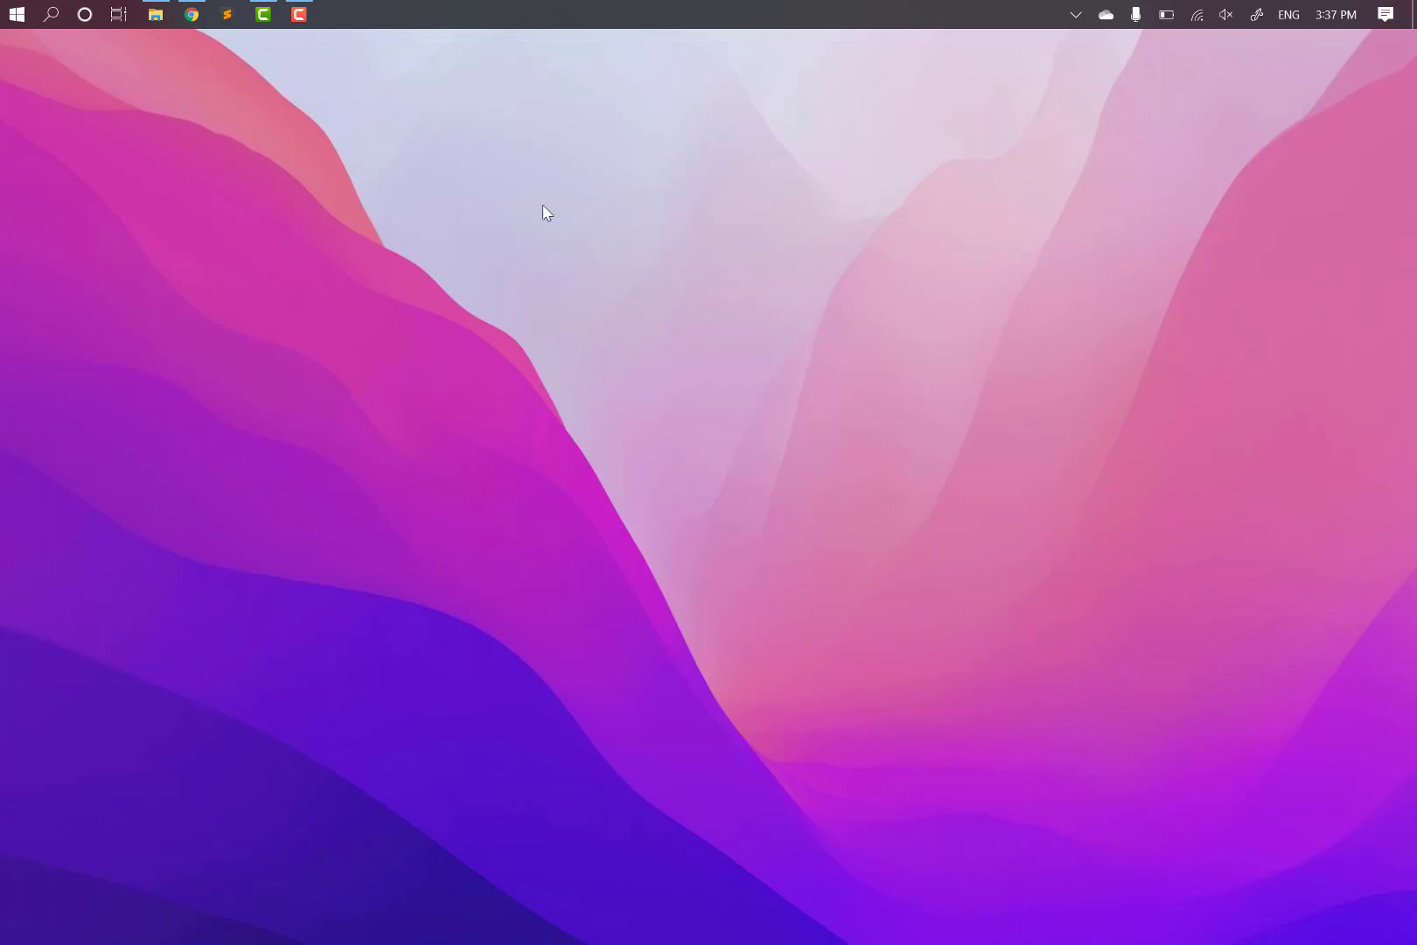
Switch to File Explorer, open the C:\xampp folder in a maximized window and select the xampp-control application.
left_click(155, 14)
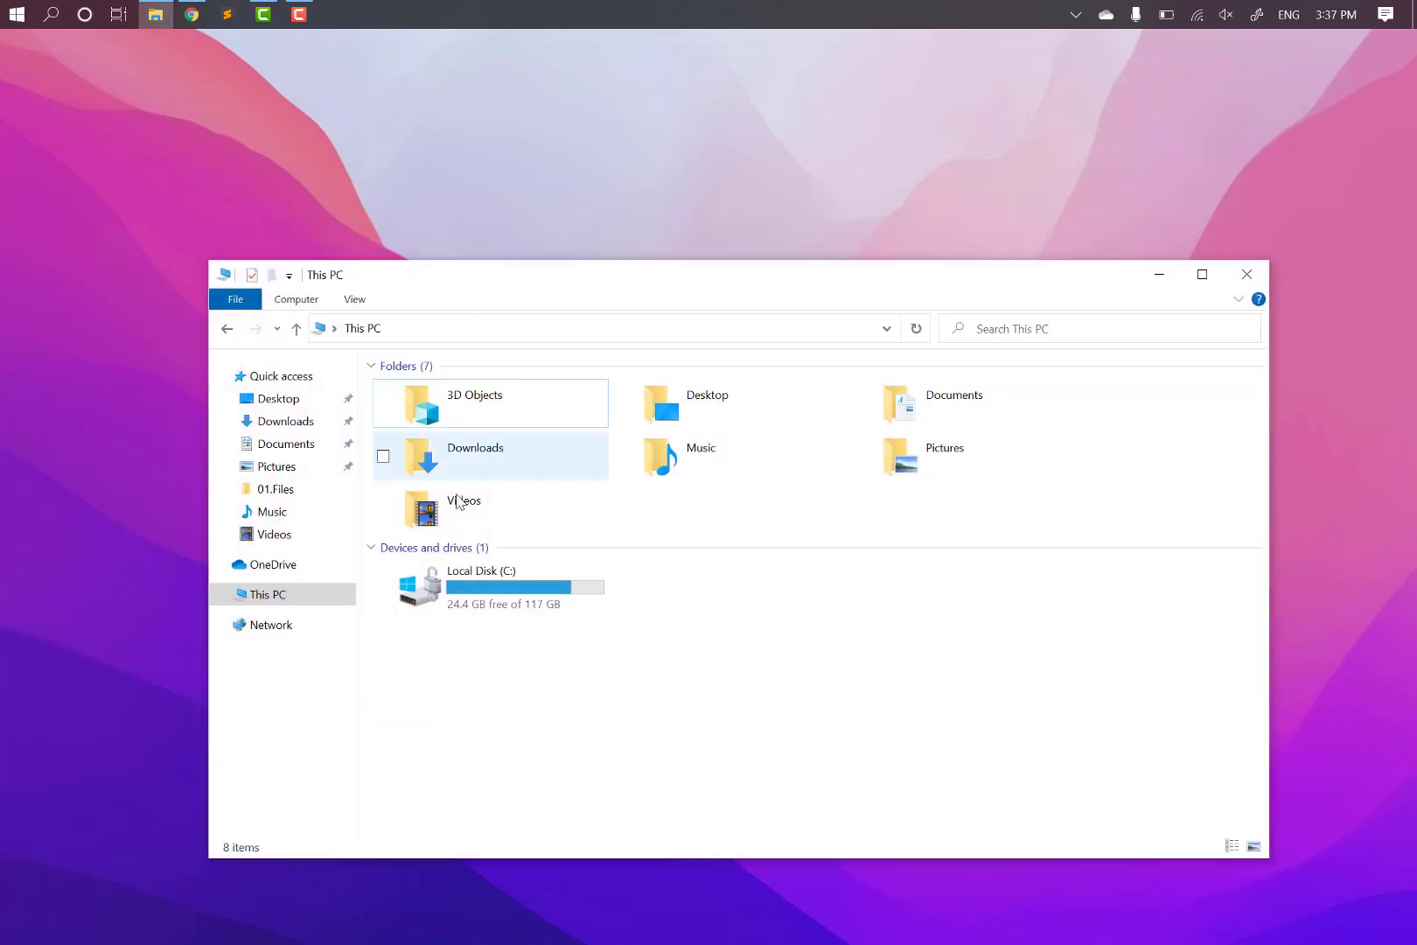
double_click(480, 600)
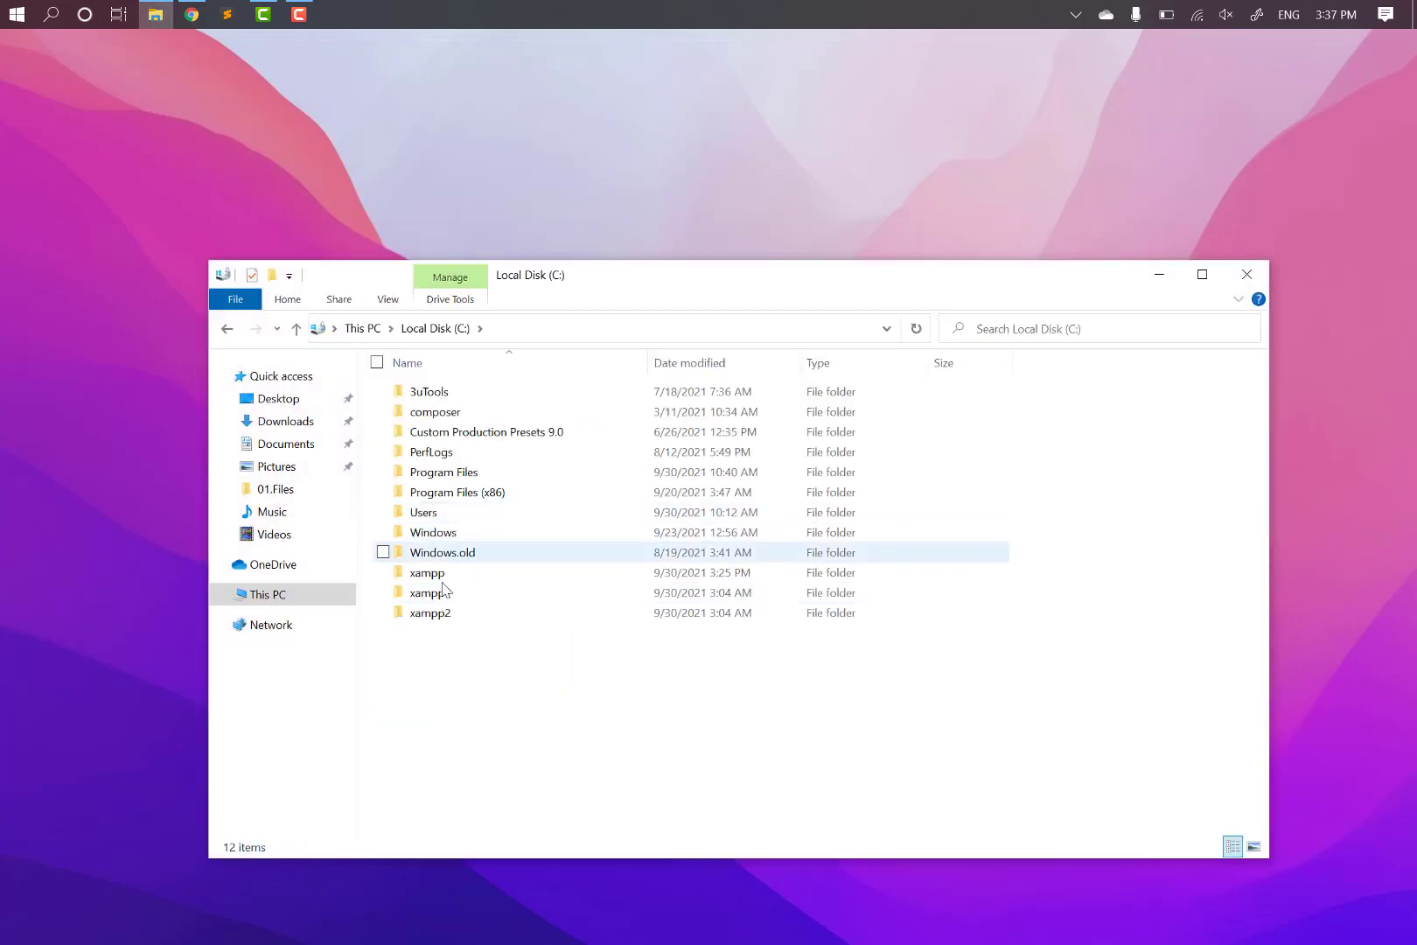
left_click(441, 580)
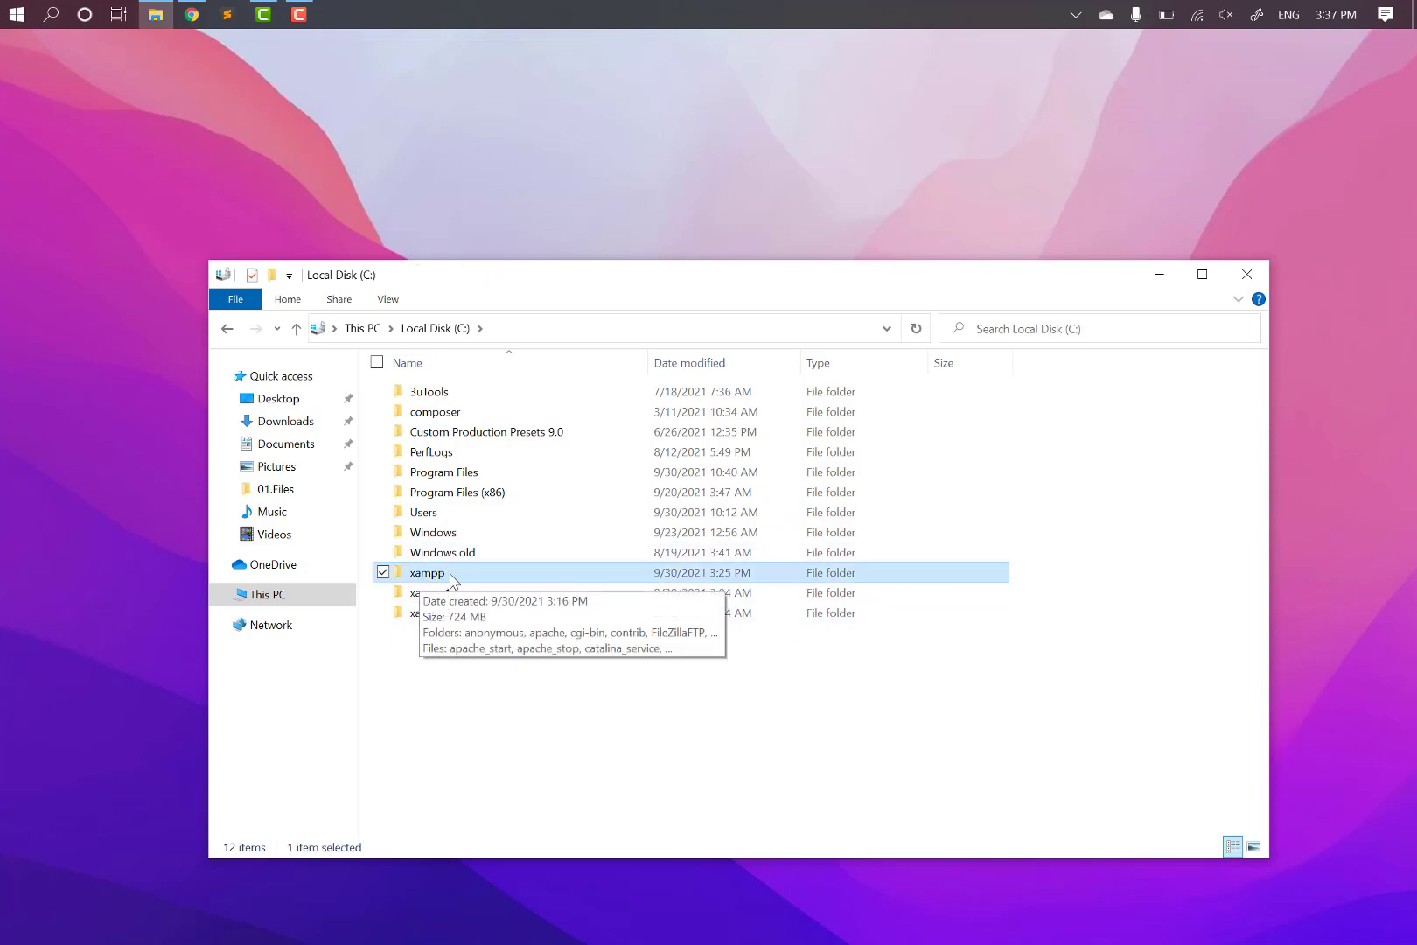
left_click(448, 577)
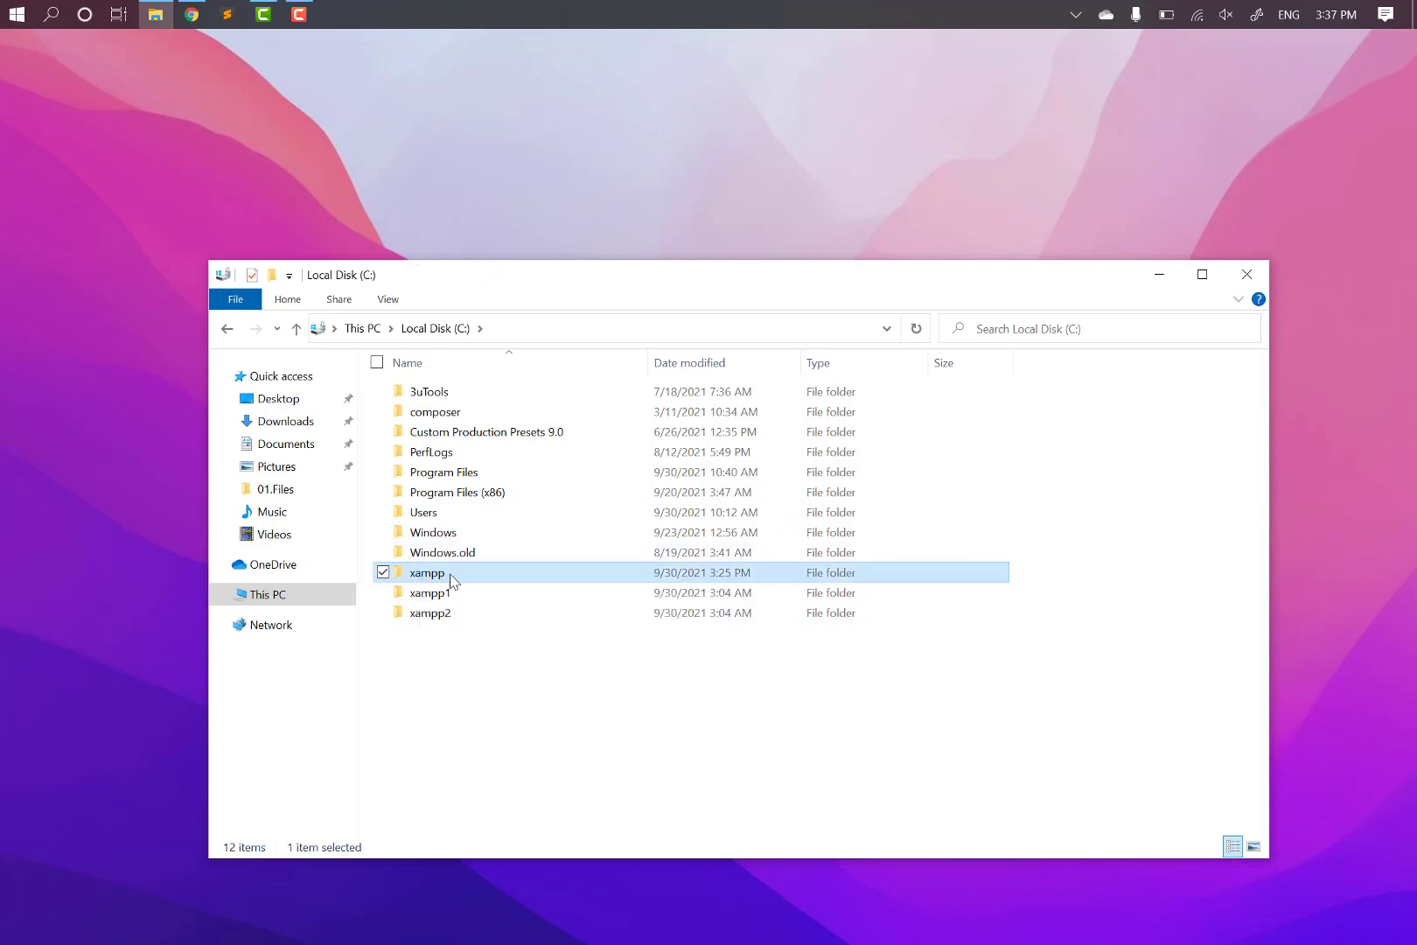
double_click(497, 581)
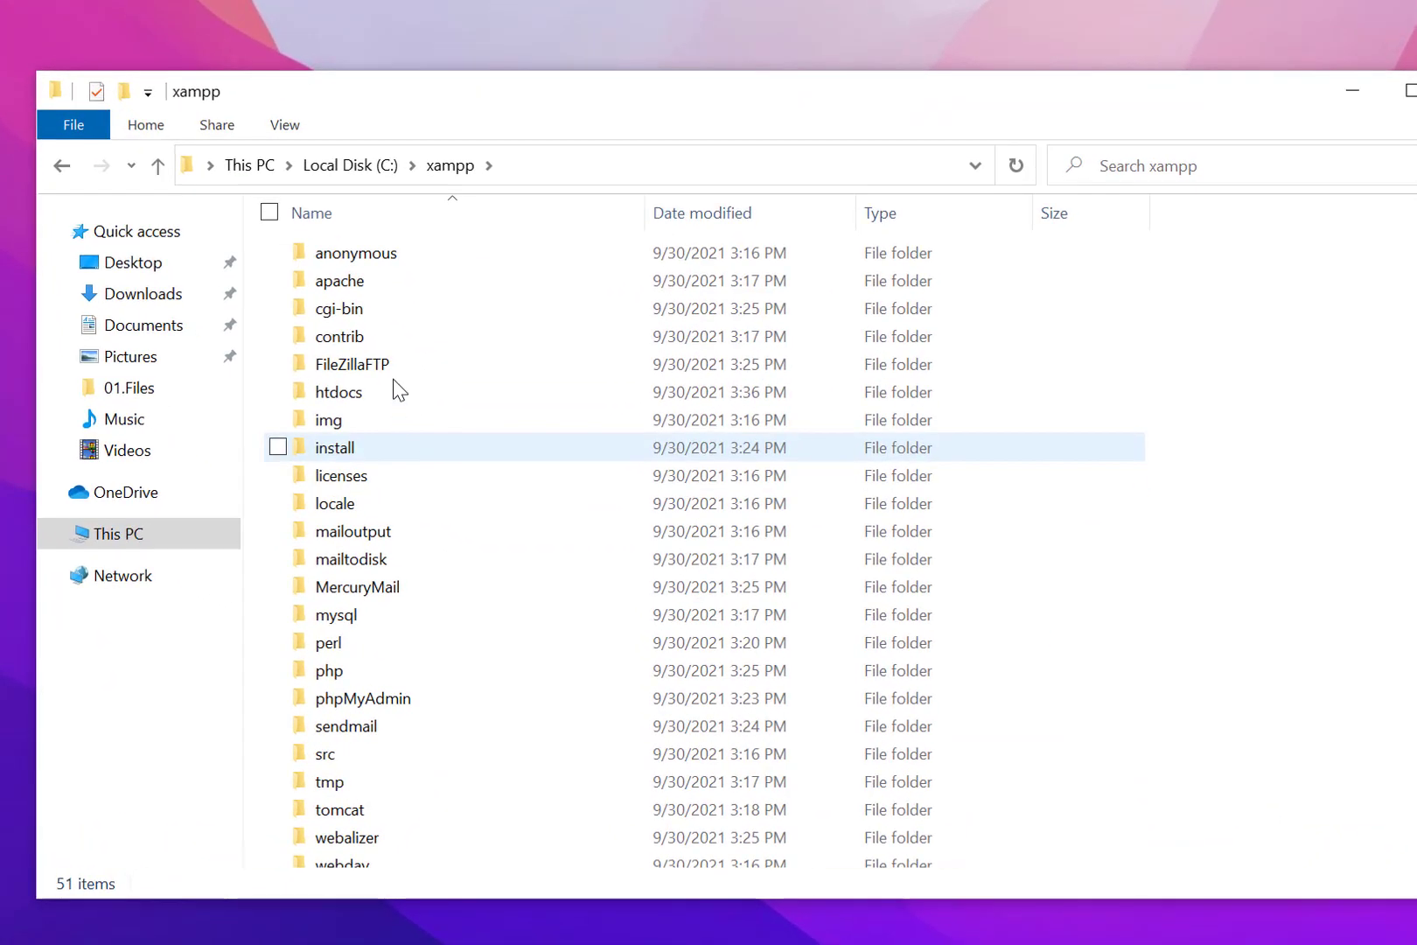
double_click(673, 107)
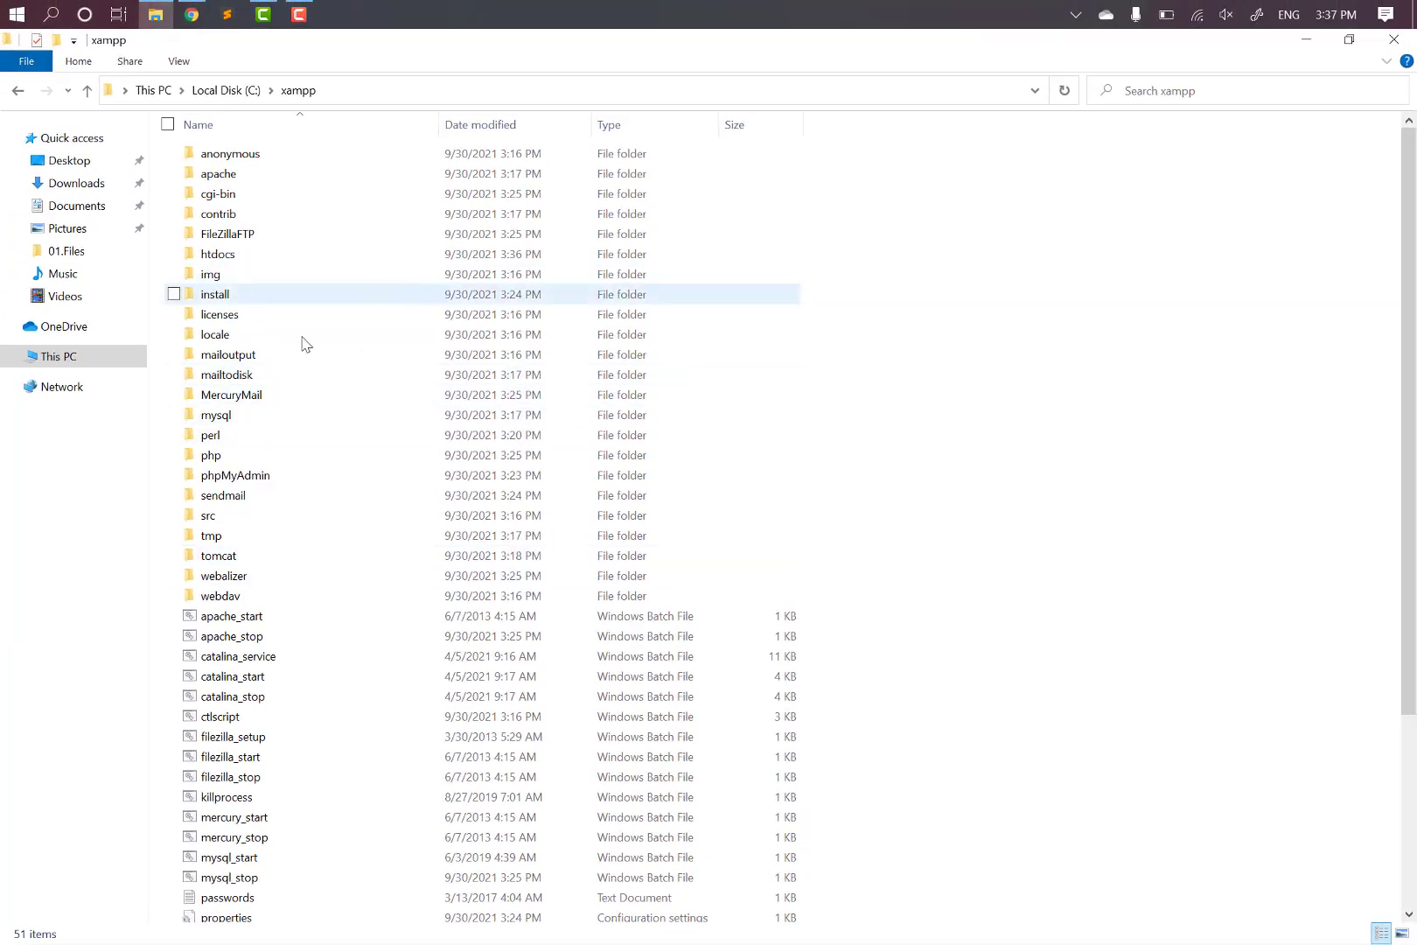
scroll(315, 503, "down", 4)
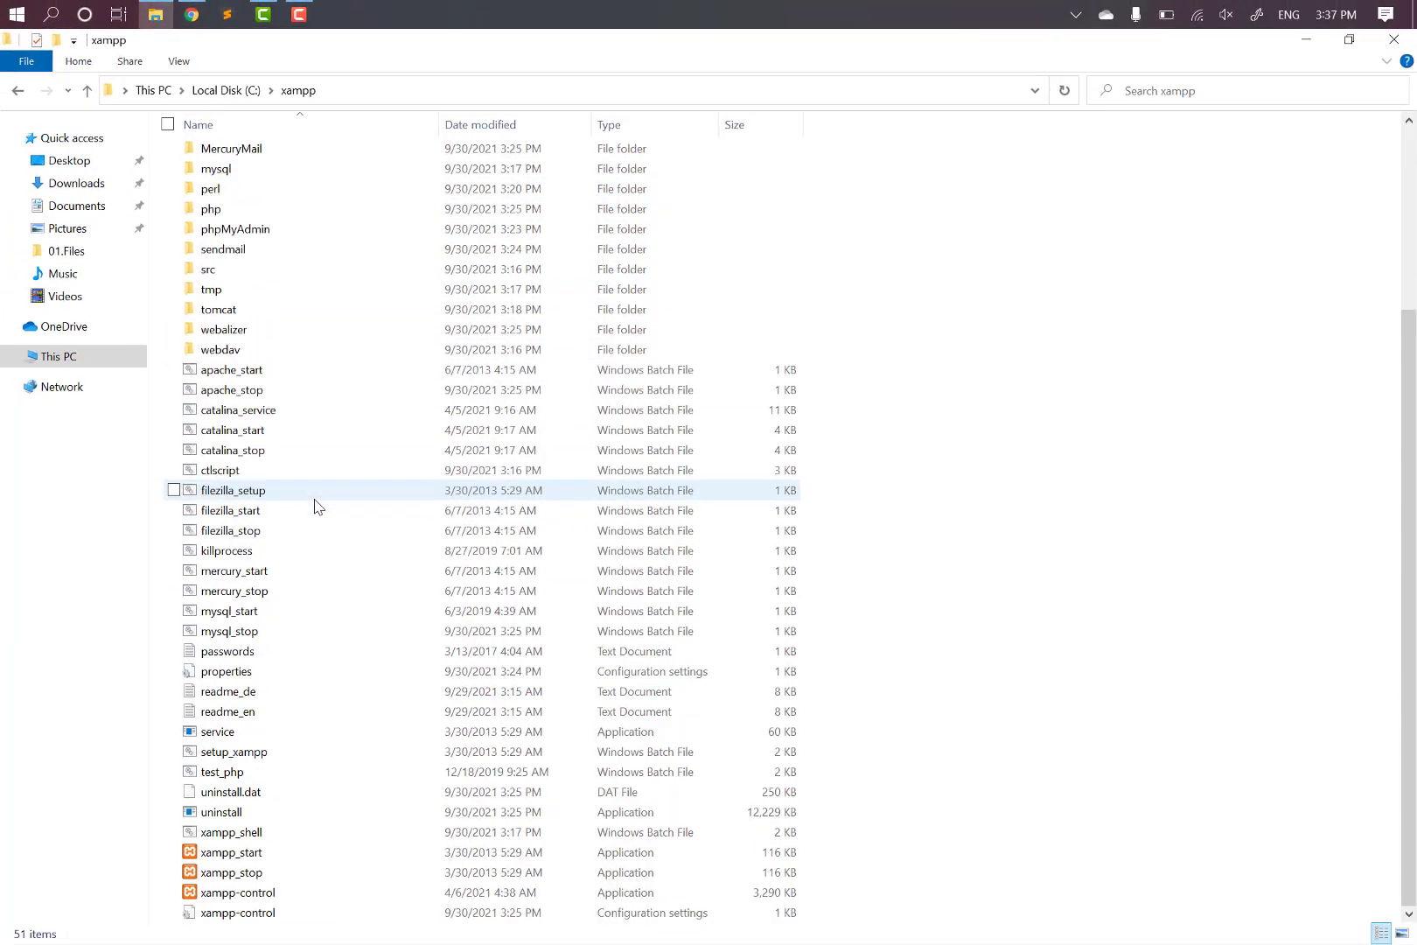
left_click(262, 897)
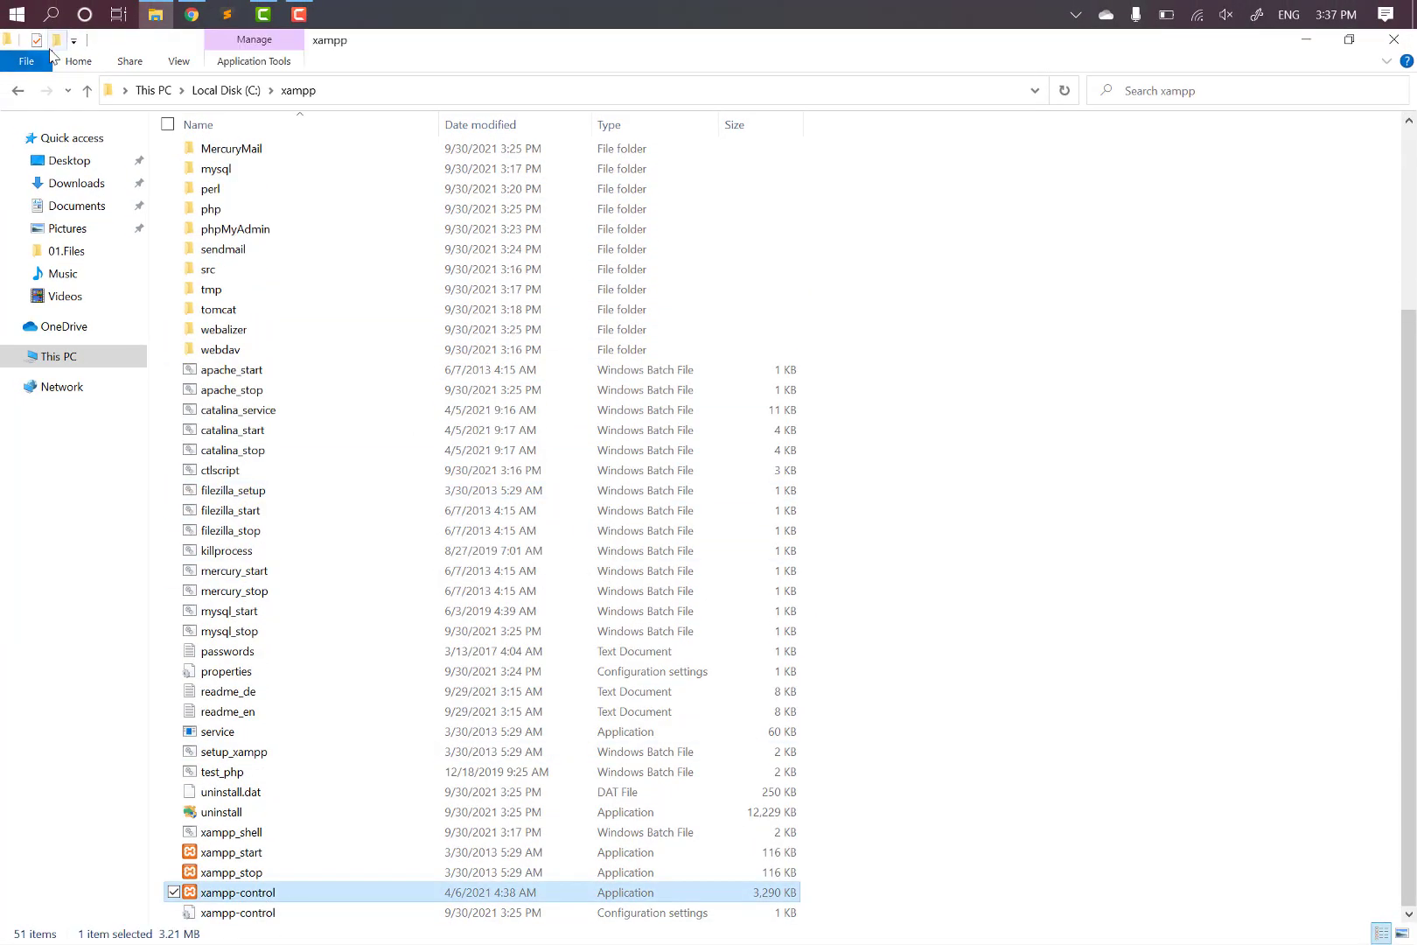
Search Windows for "xam" to find the XAMPP Control Panel app, and dismiss the search without launching it.
left_click(16, 14)
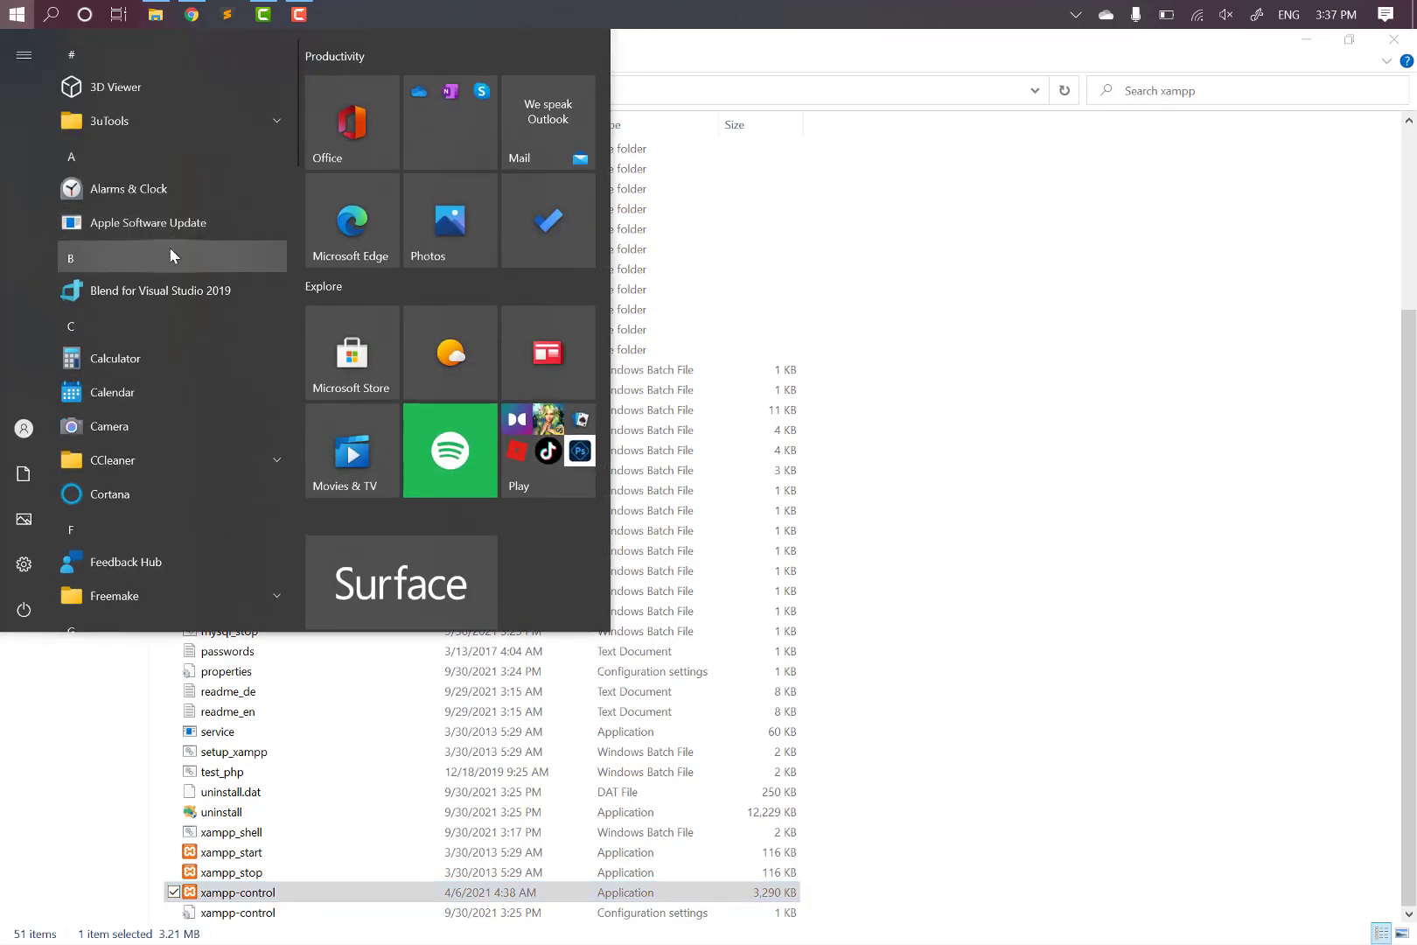
type("xam")
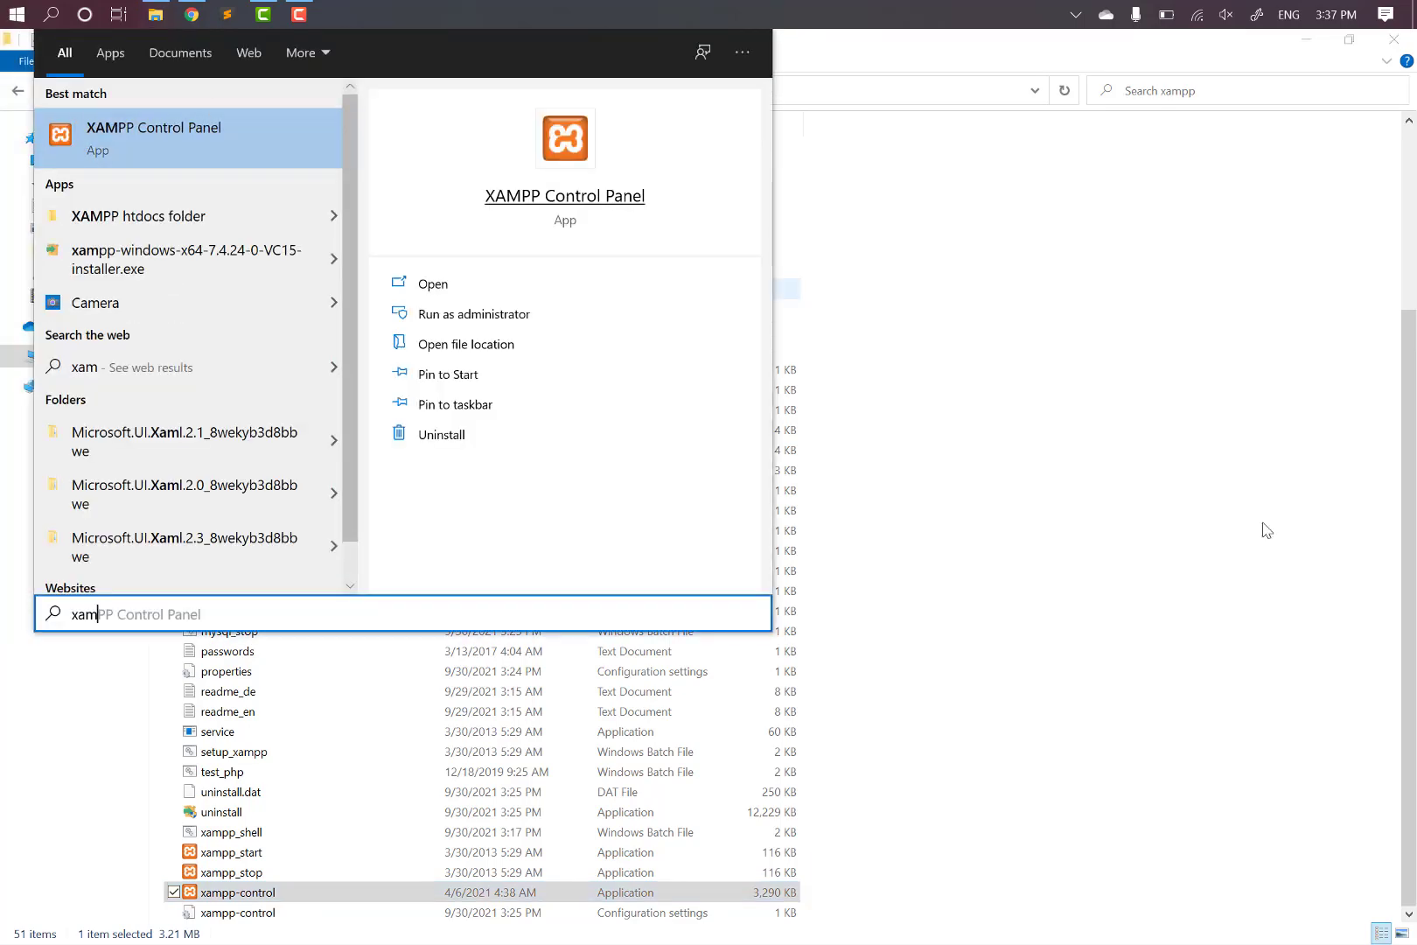
left_click(1263, 529)
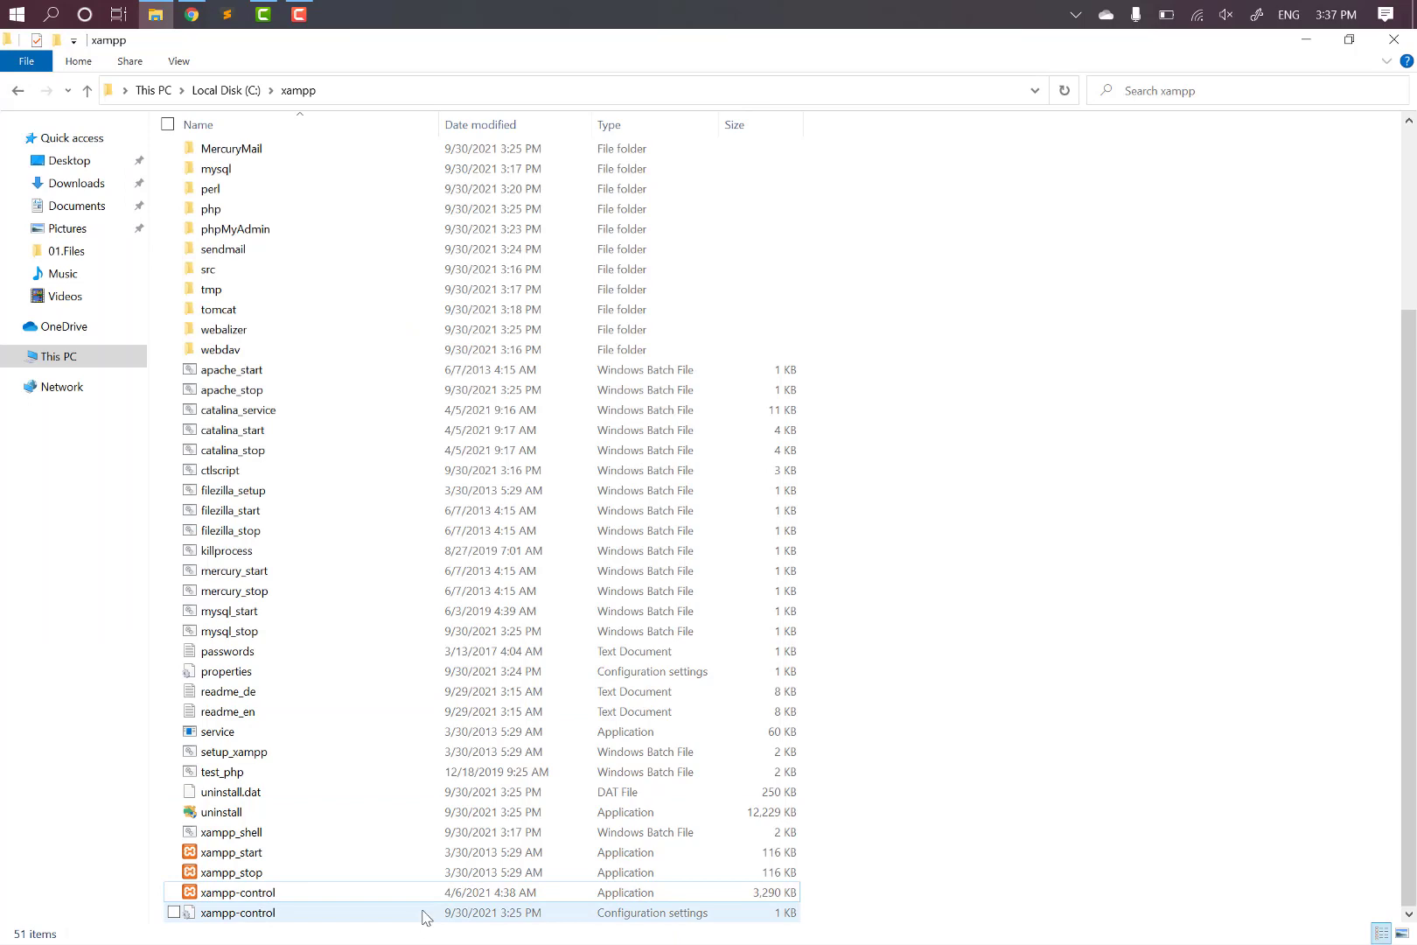
Launch xampp-control, start the Apache and MySQL modules and allow mysqld through Windows Defender Firewall on public networks.
double_click(455, 892)
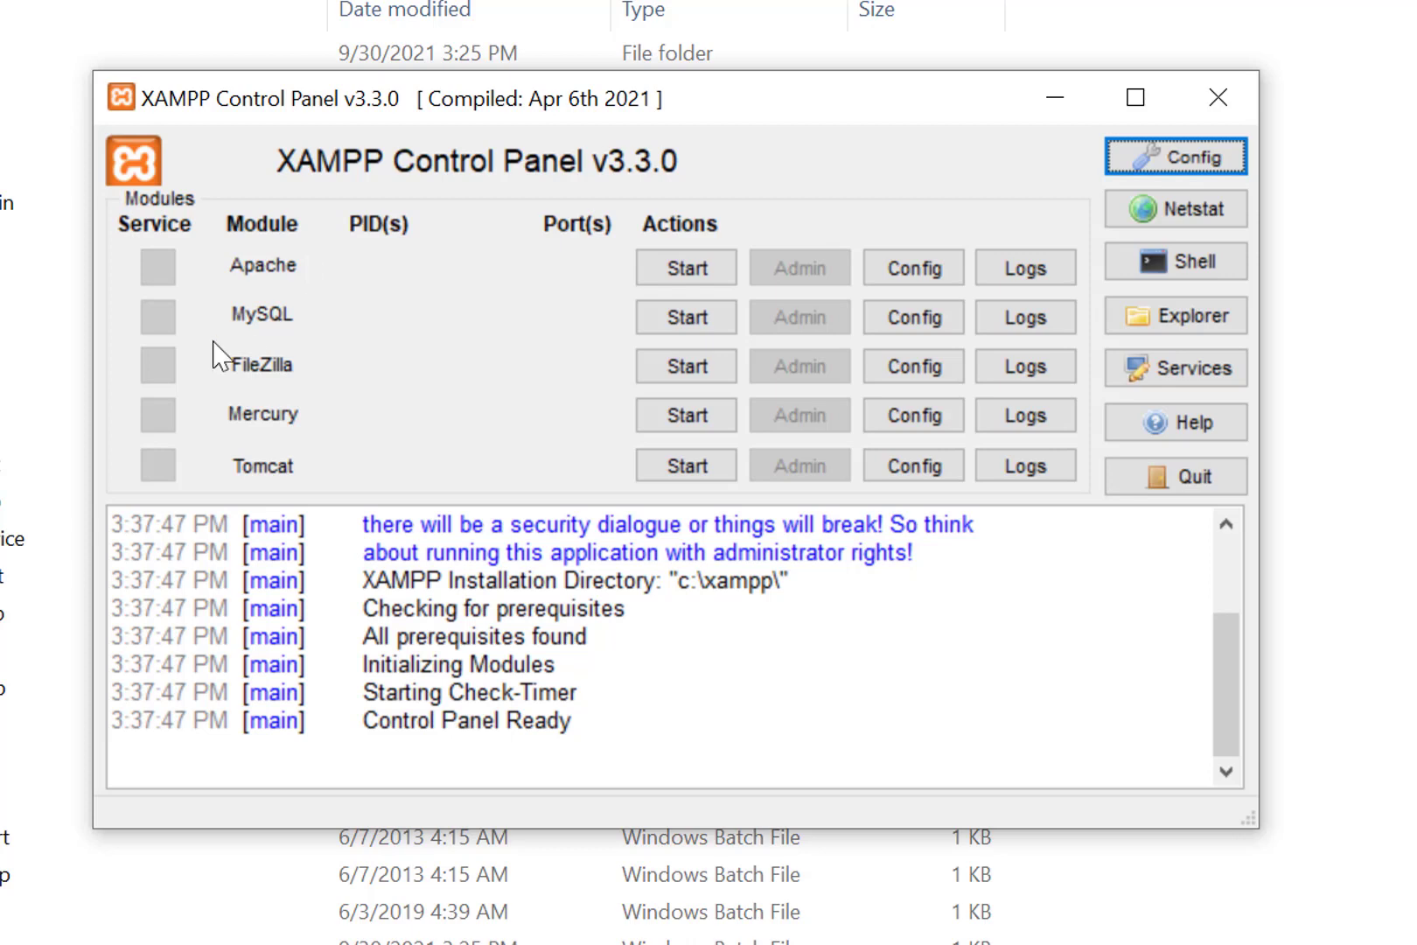
left_click(687, 266)
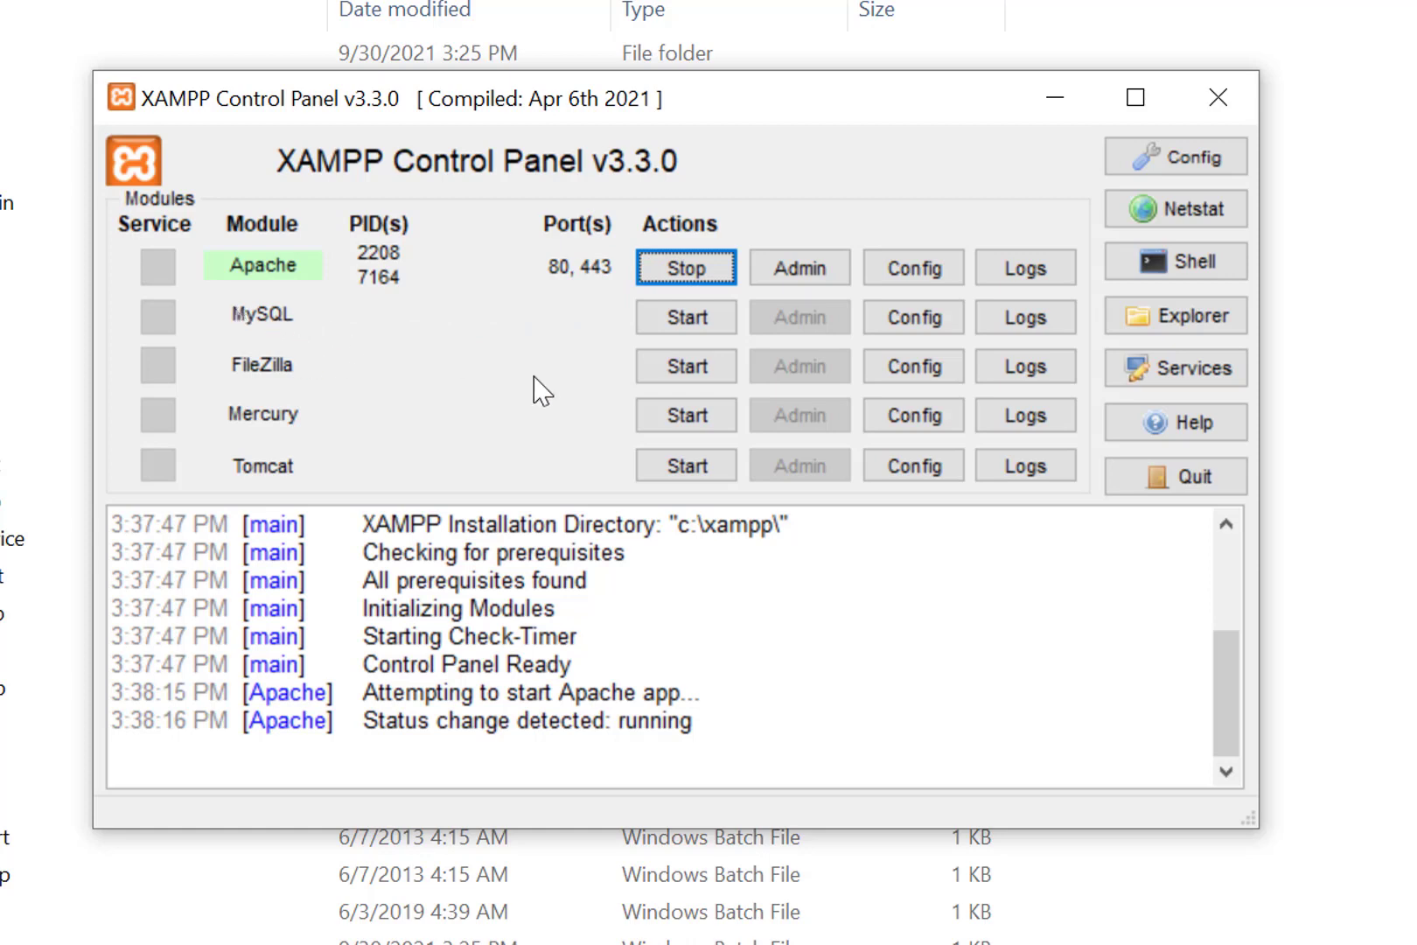
left_click(725, 335)
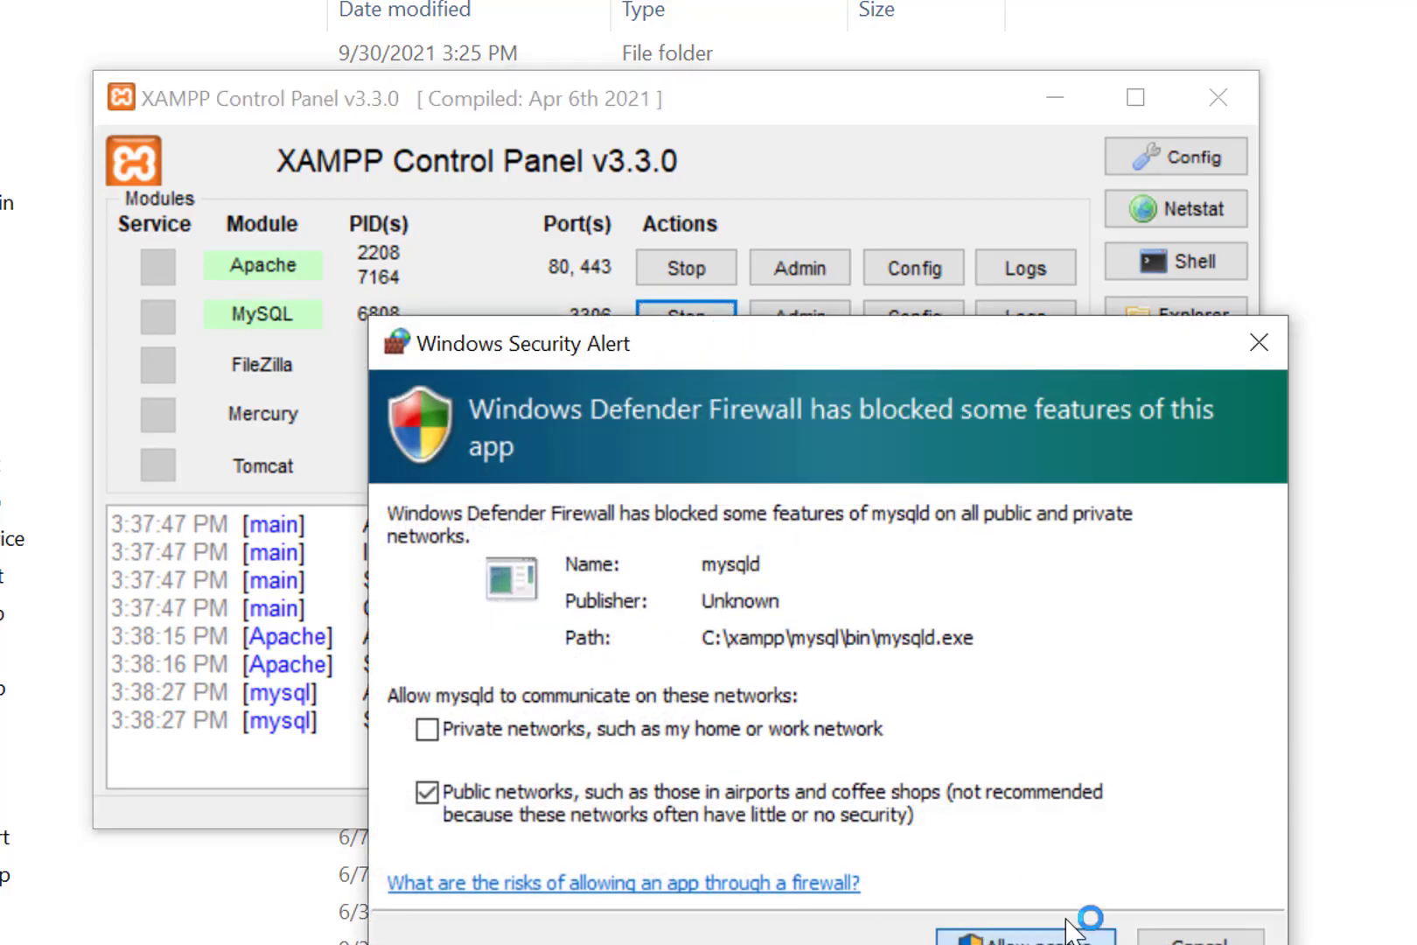
left_click(1018, 943)
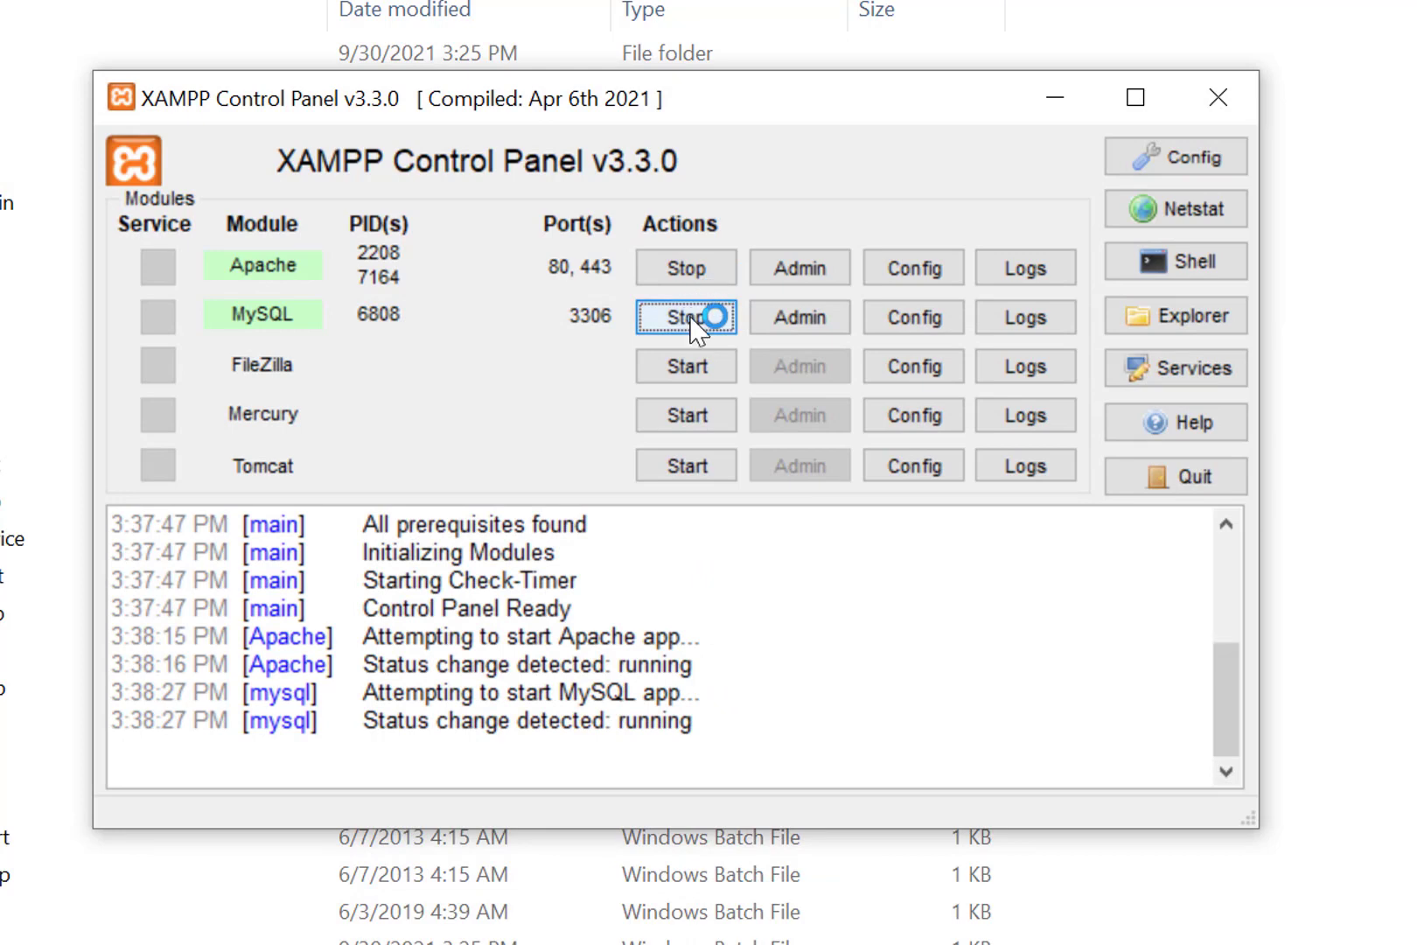
Stop the MySQL module and close the XAMPP Control Panel window, checking for its icon among the hidden system tray icons.
left_click(691, 315)
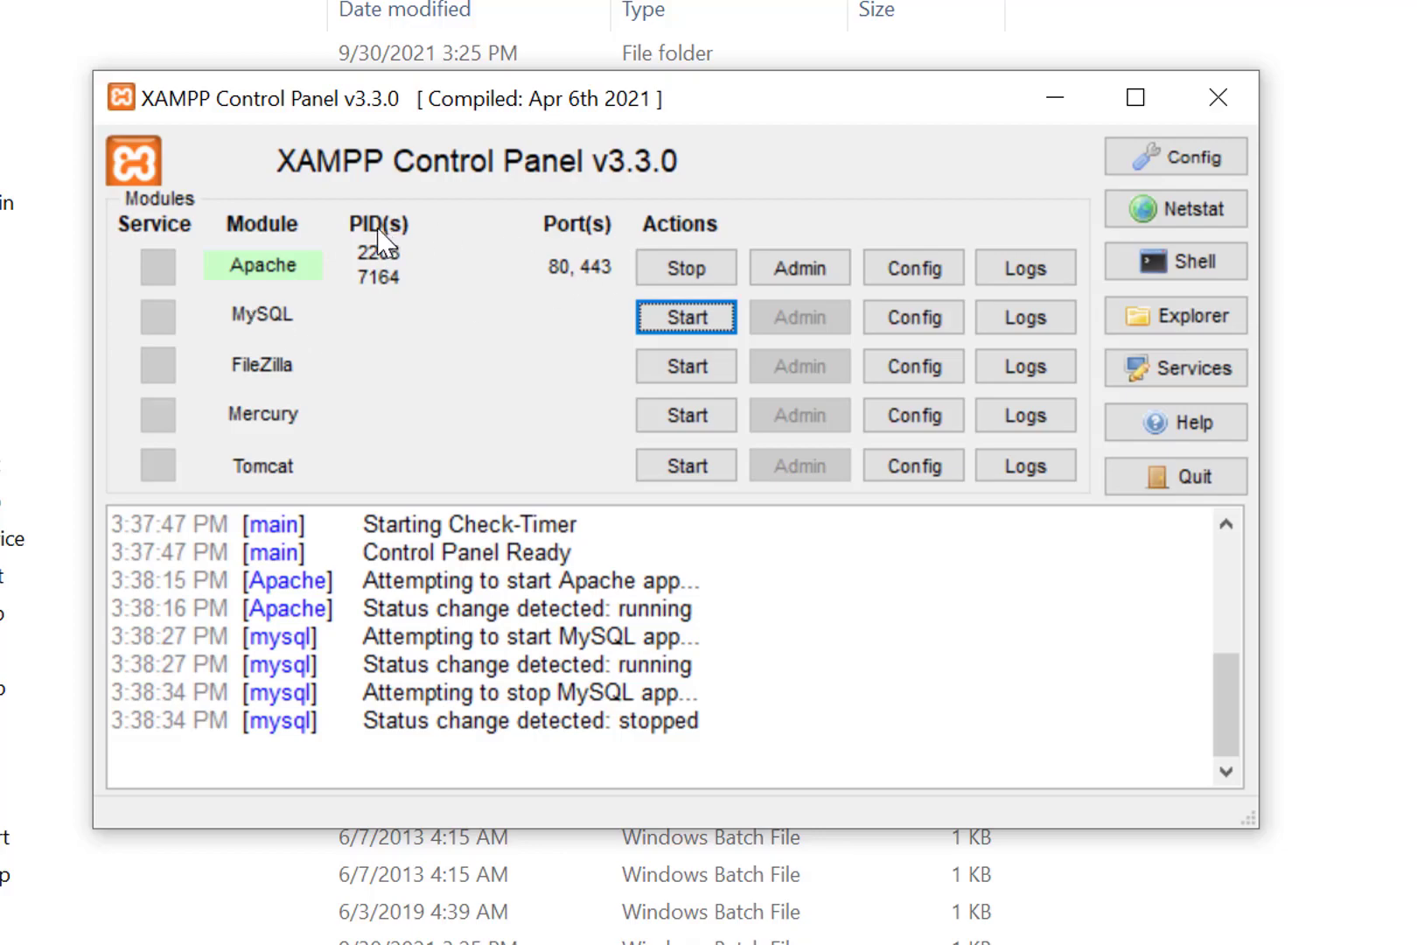
left_click(1218, 98)
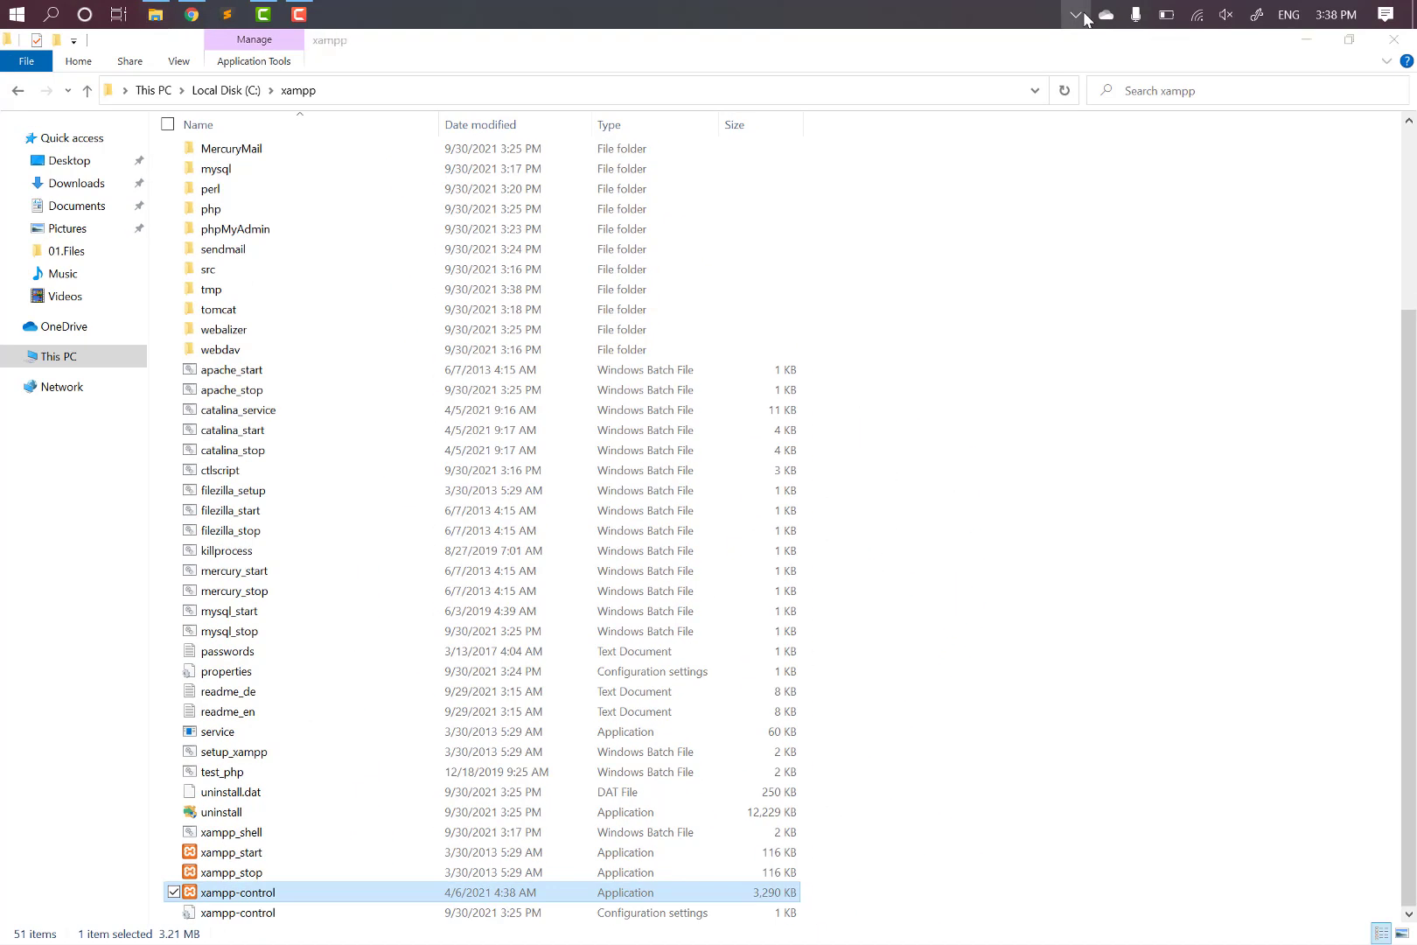
left_click(1075, 14)
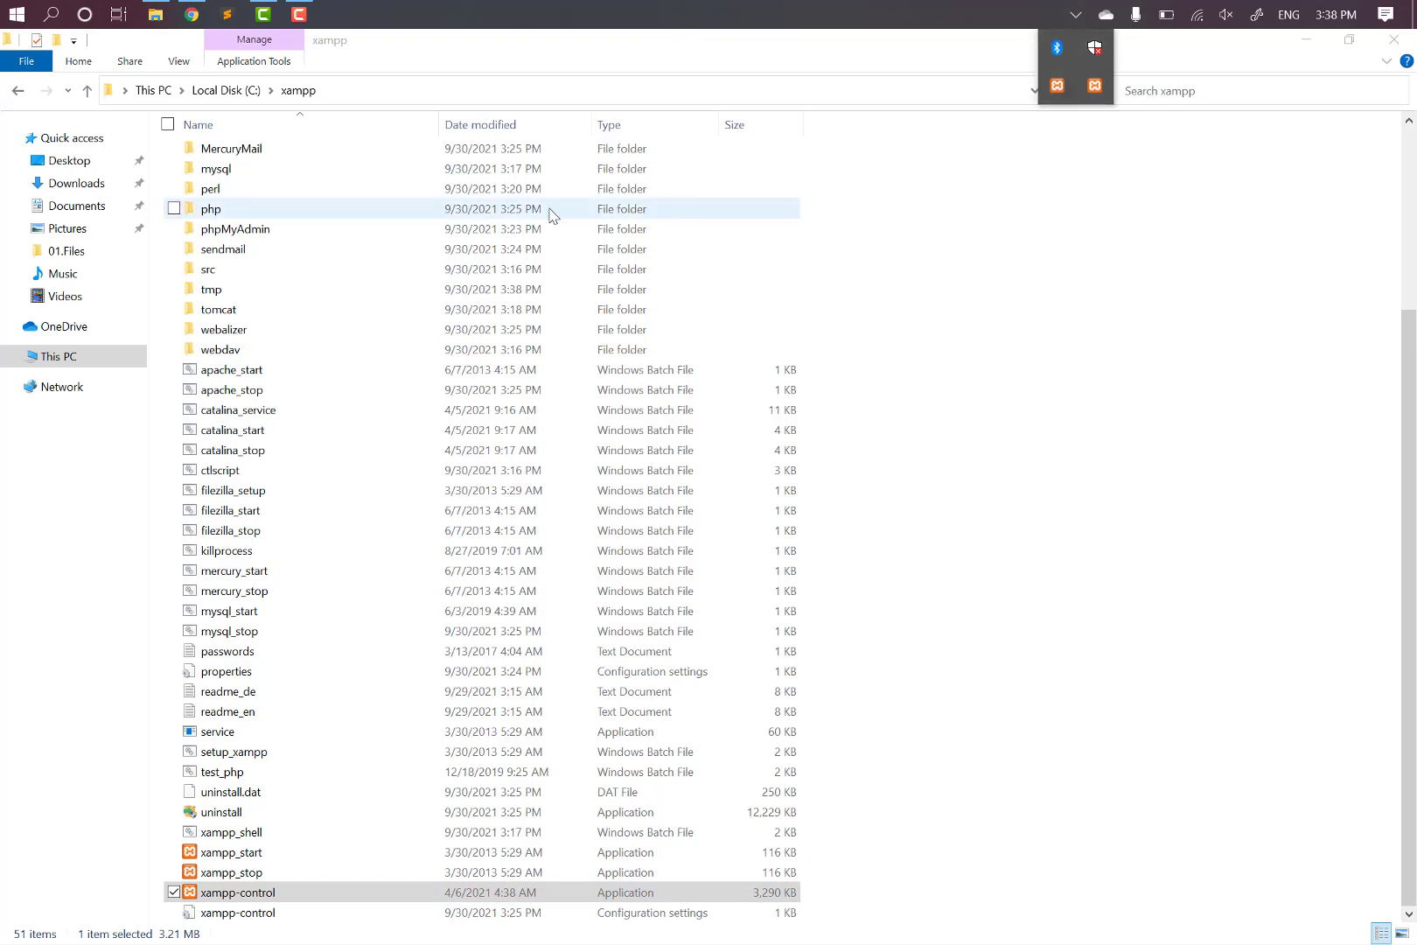
Open the htdocs folder inside C:\xampp.
left_click(689, 210)
scroll(524, 229, "up", 4)
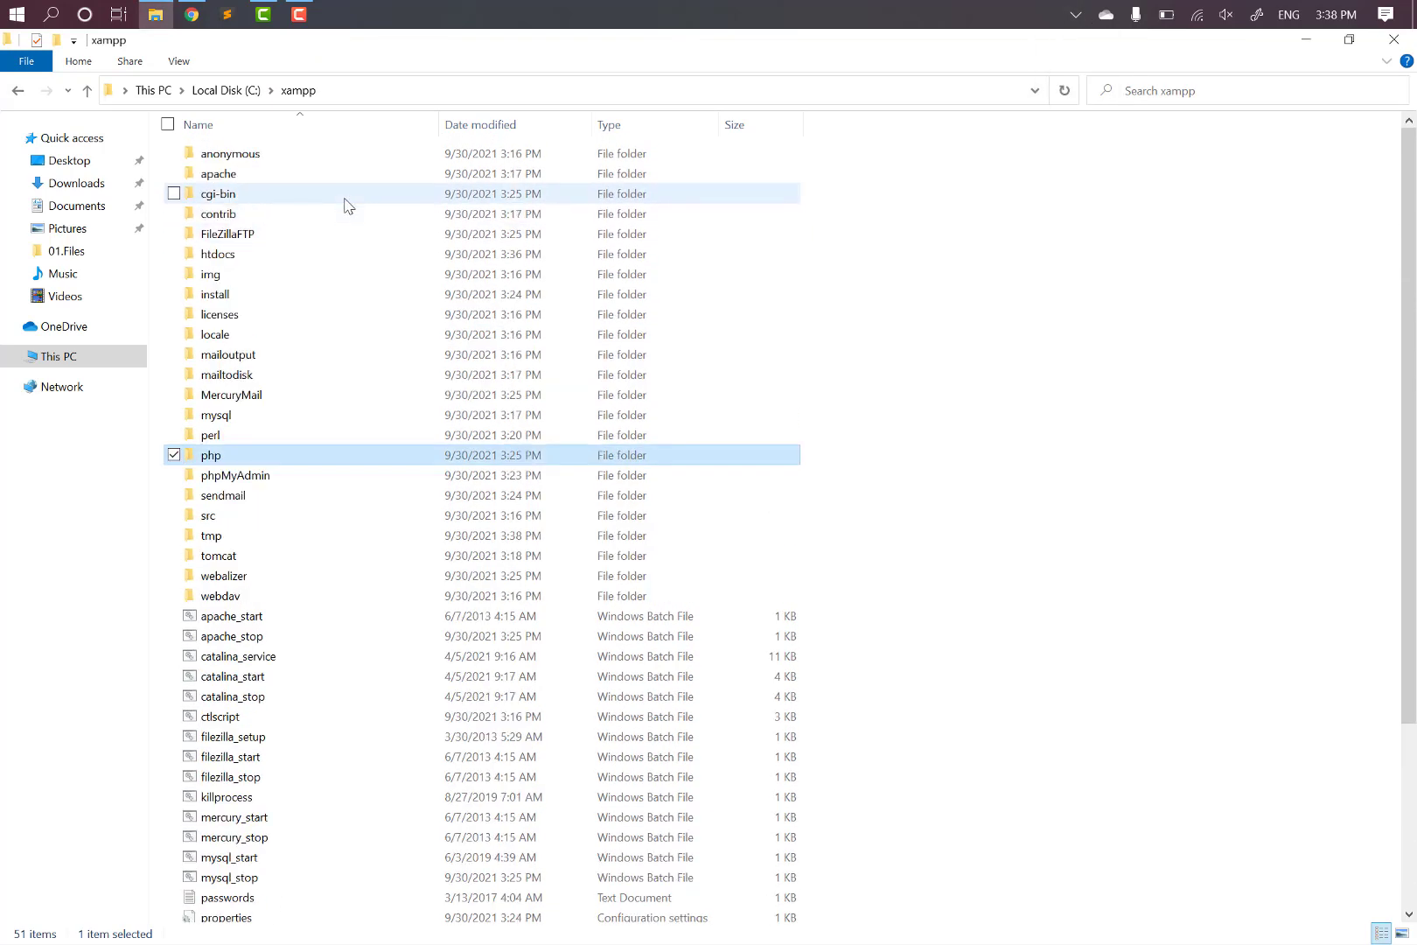
left_click(397, 257)
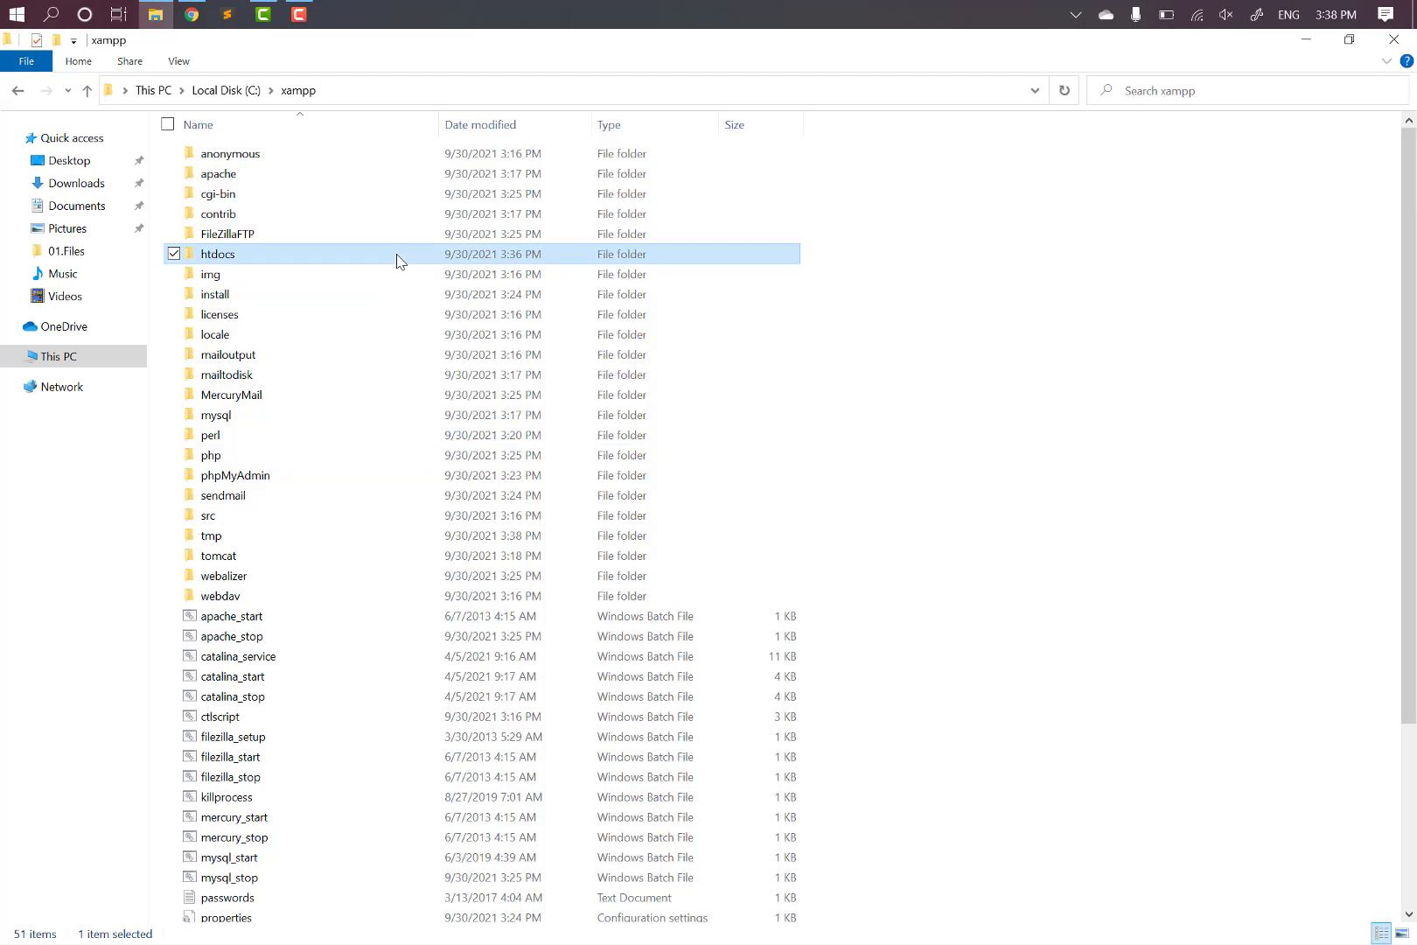
double_click(399, 261)
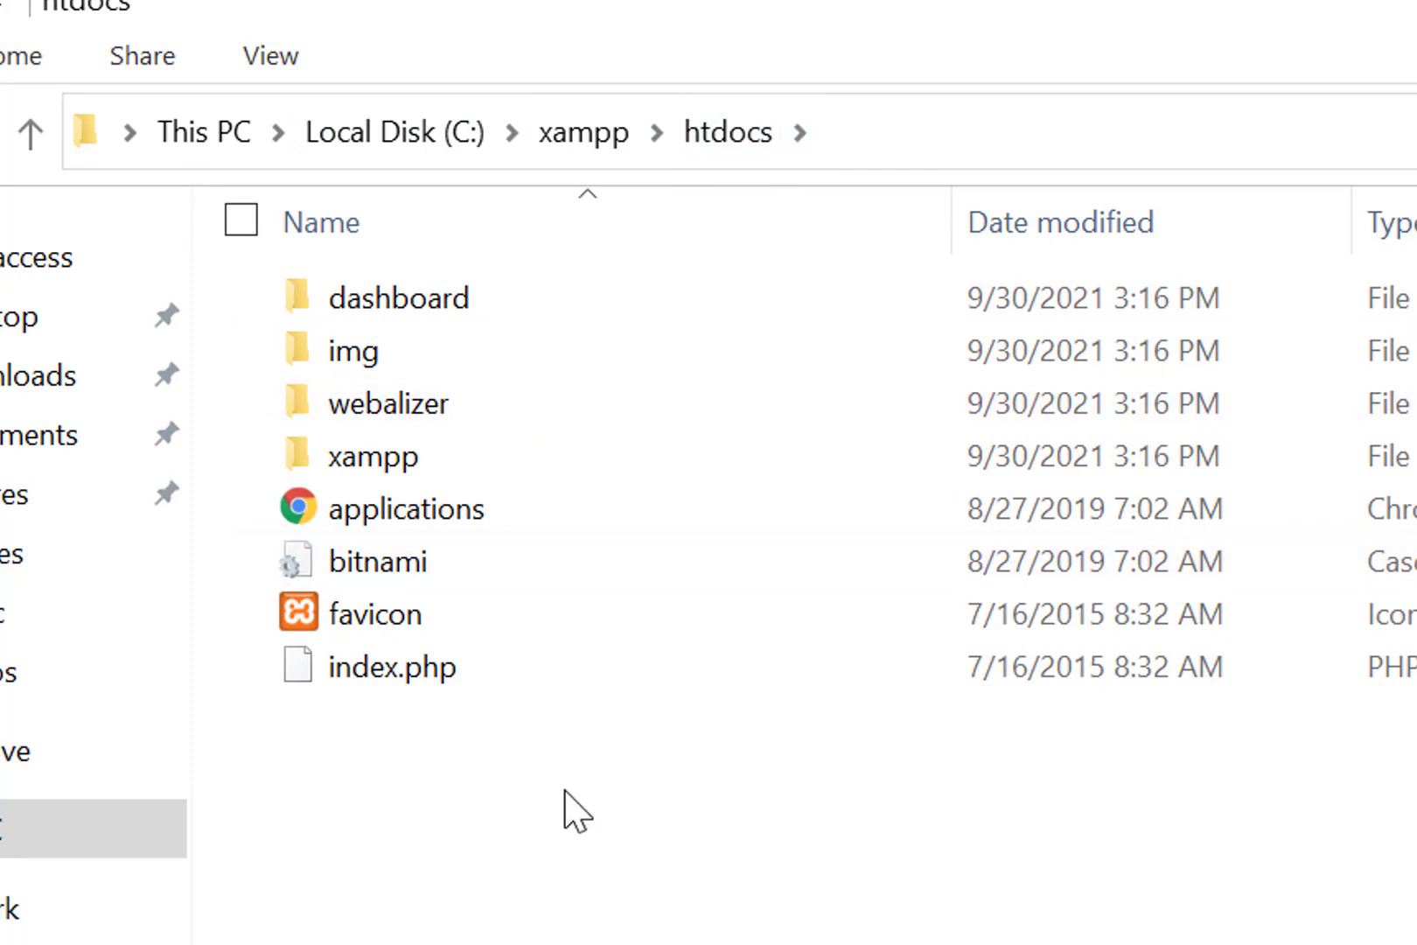
Create a new folder named itkurd inside htdocs.
key("ctrl+shift+n")
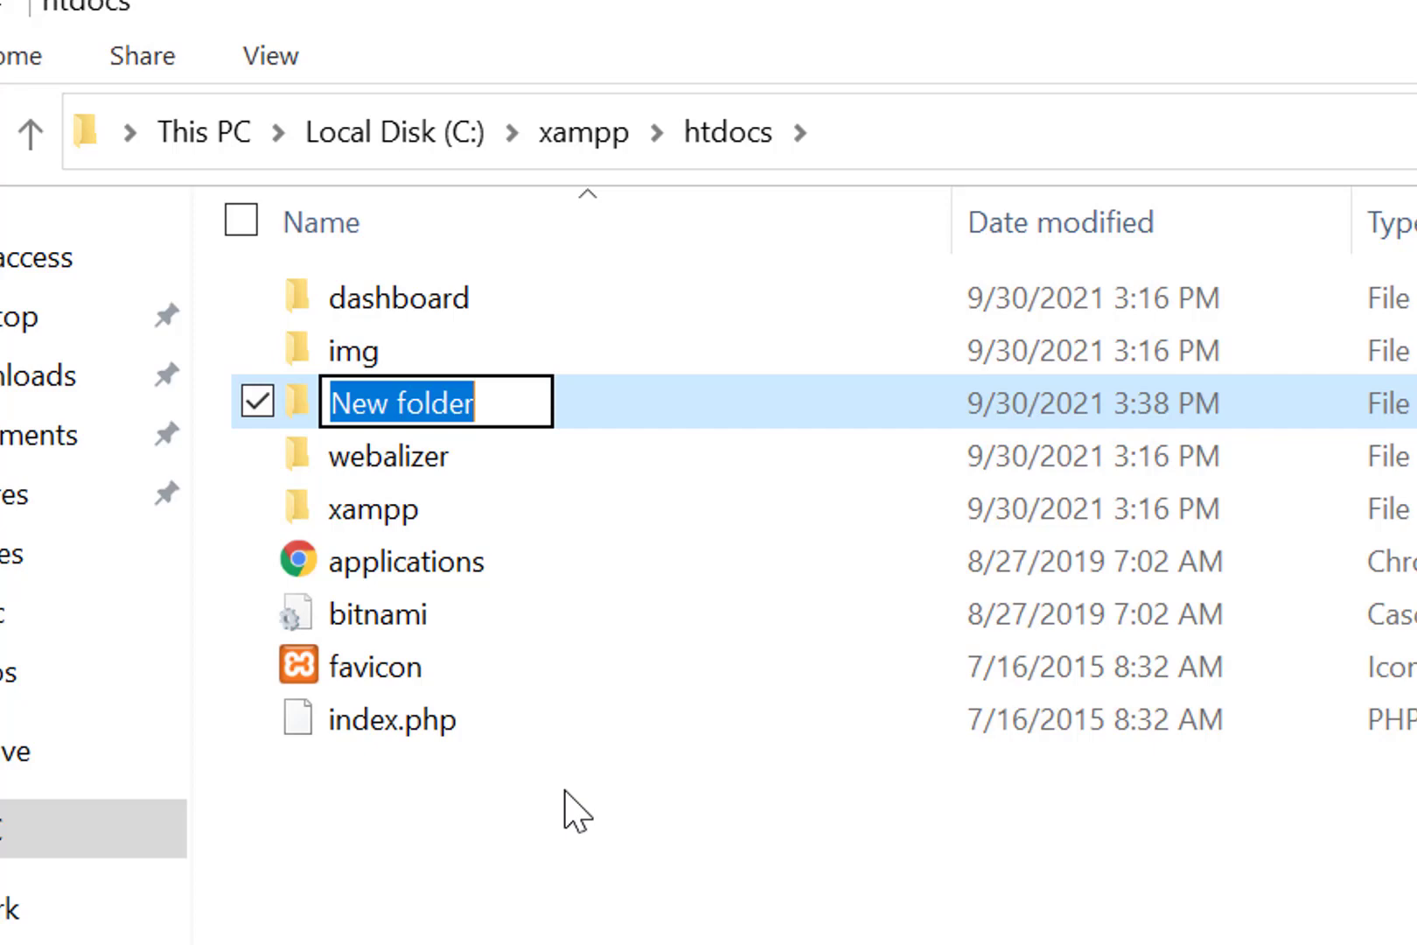
type("itju")
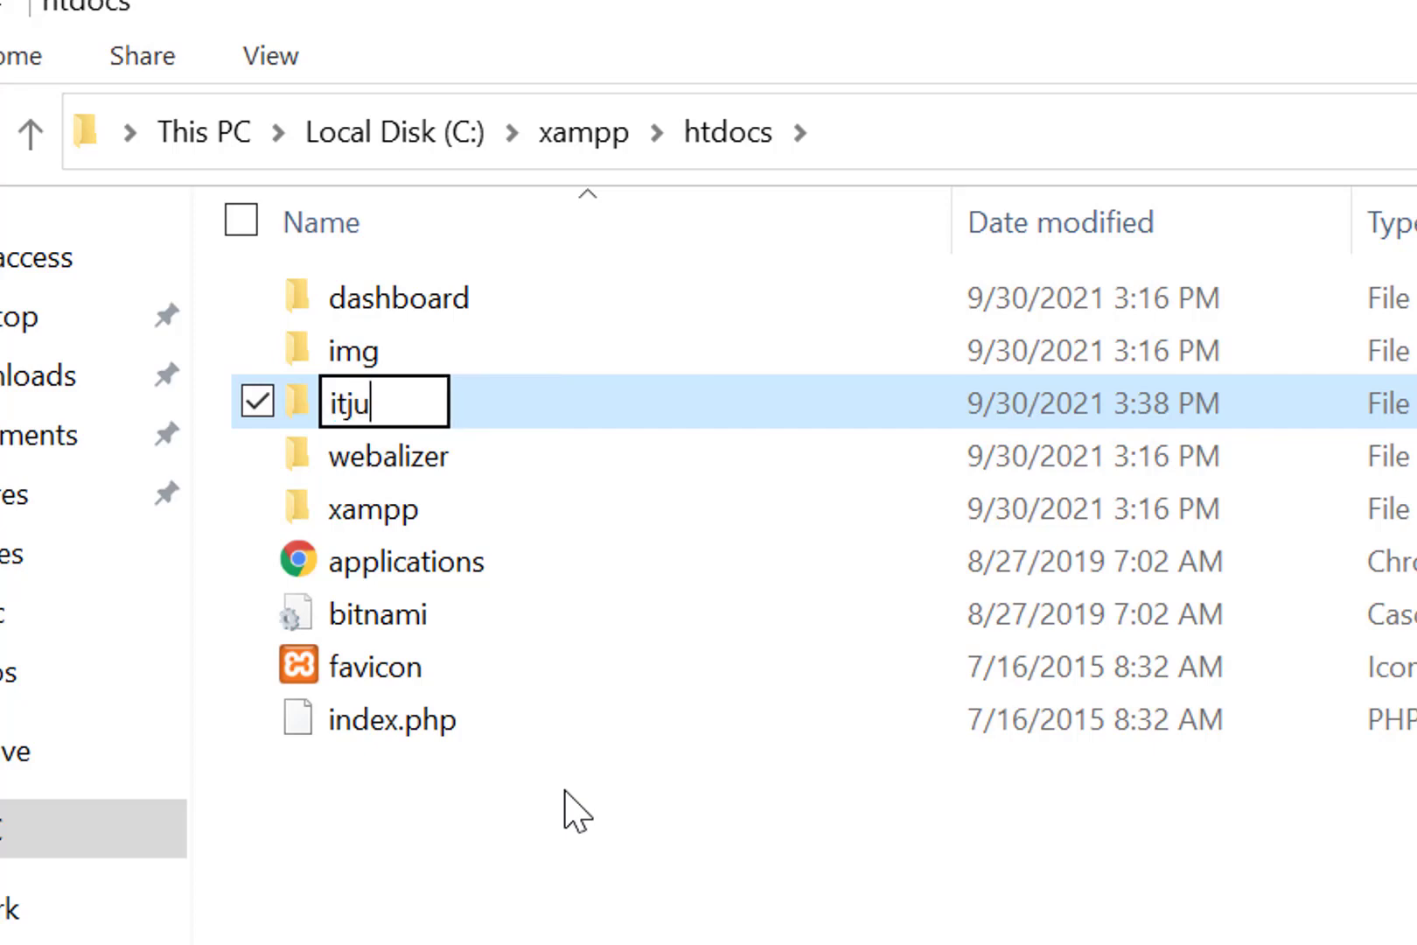
key("BackSpace")
key("BackSpace")
type("kurd")
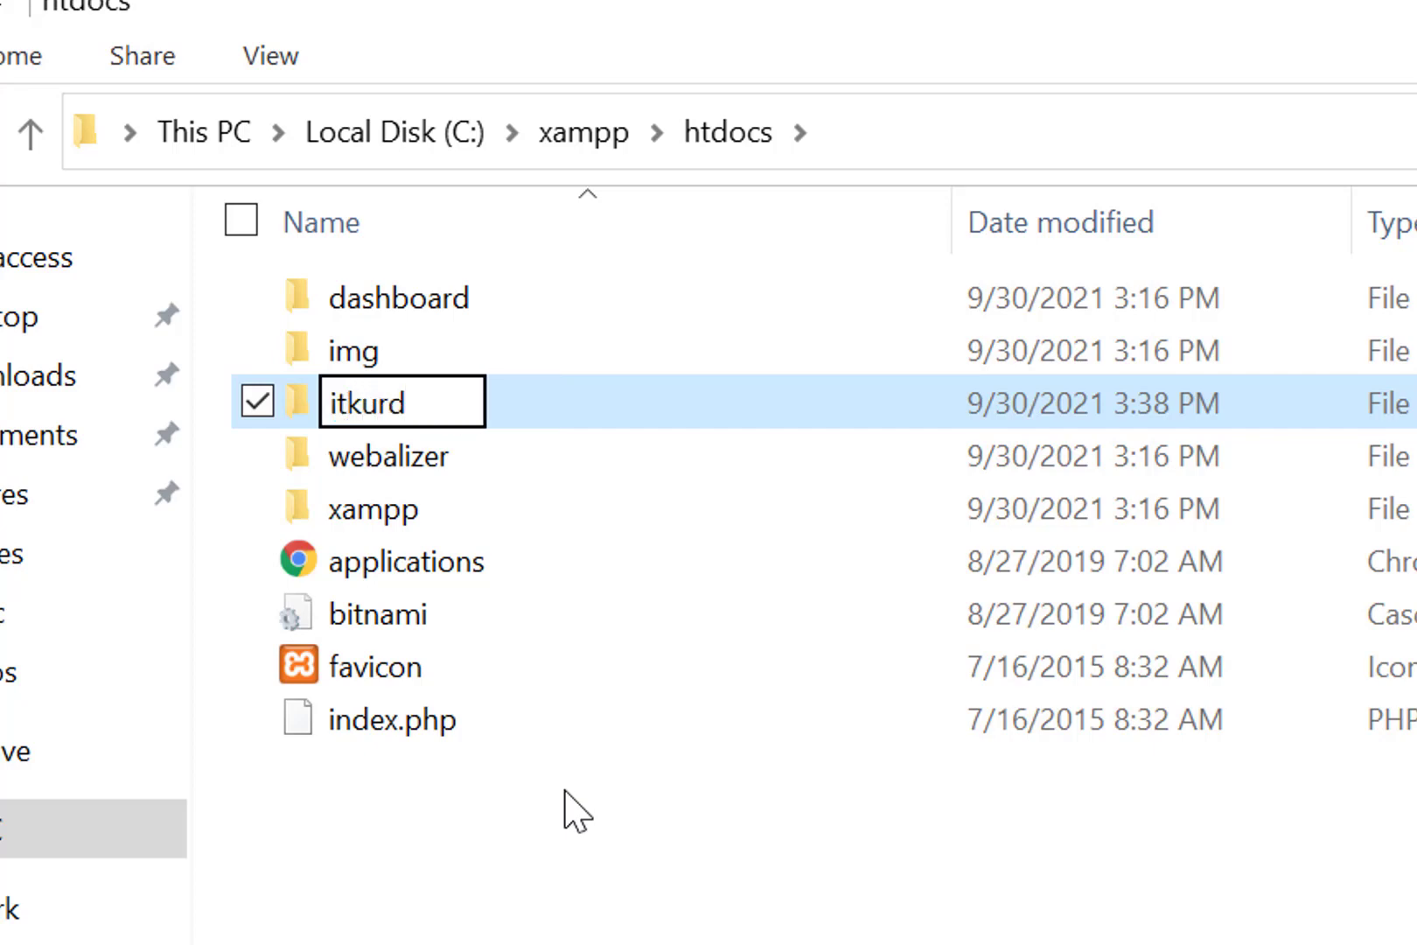
key("Return")
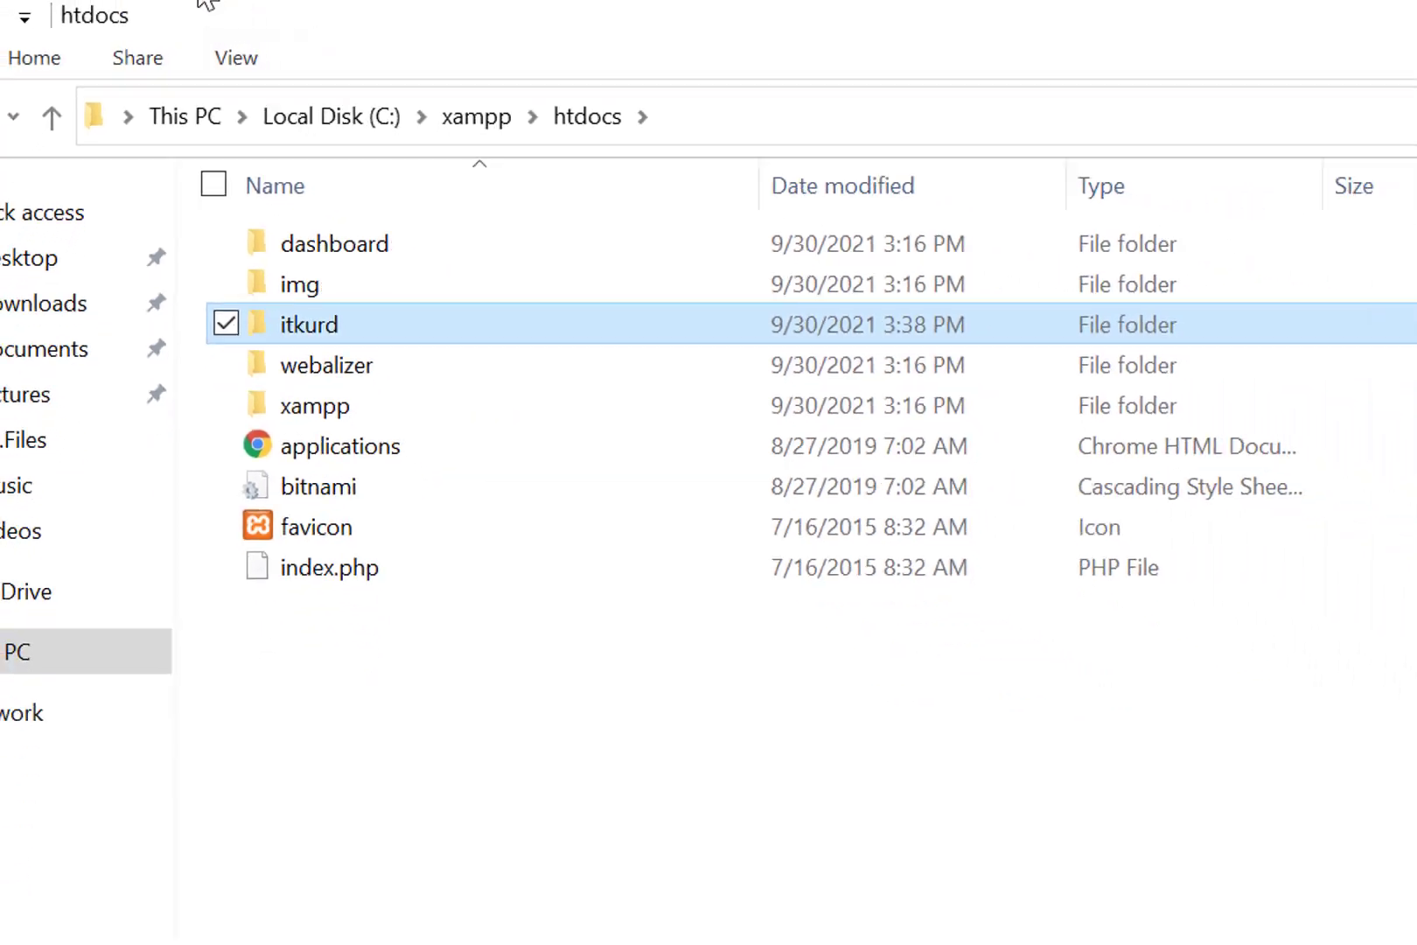
Open the itkurd folder to view its contents and minimize the File Explorer window.
left_click(156, 14)
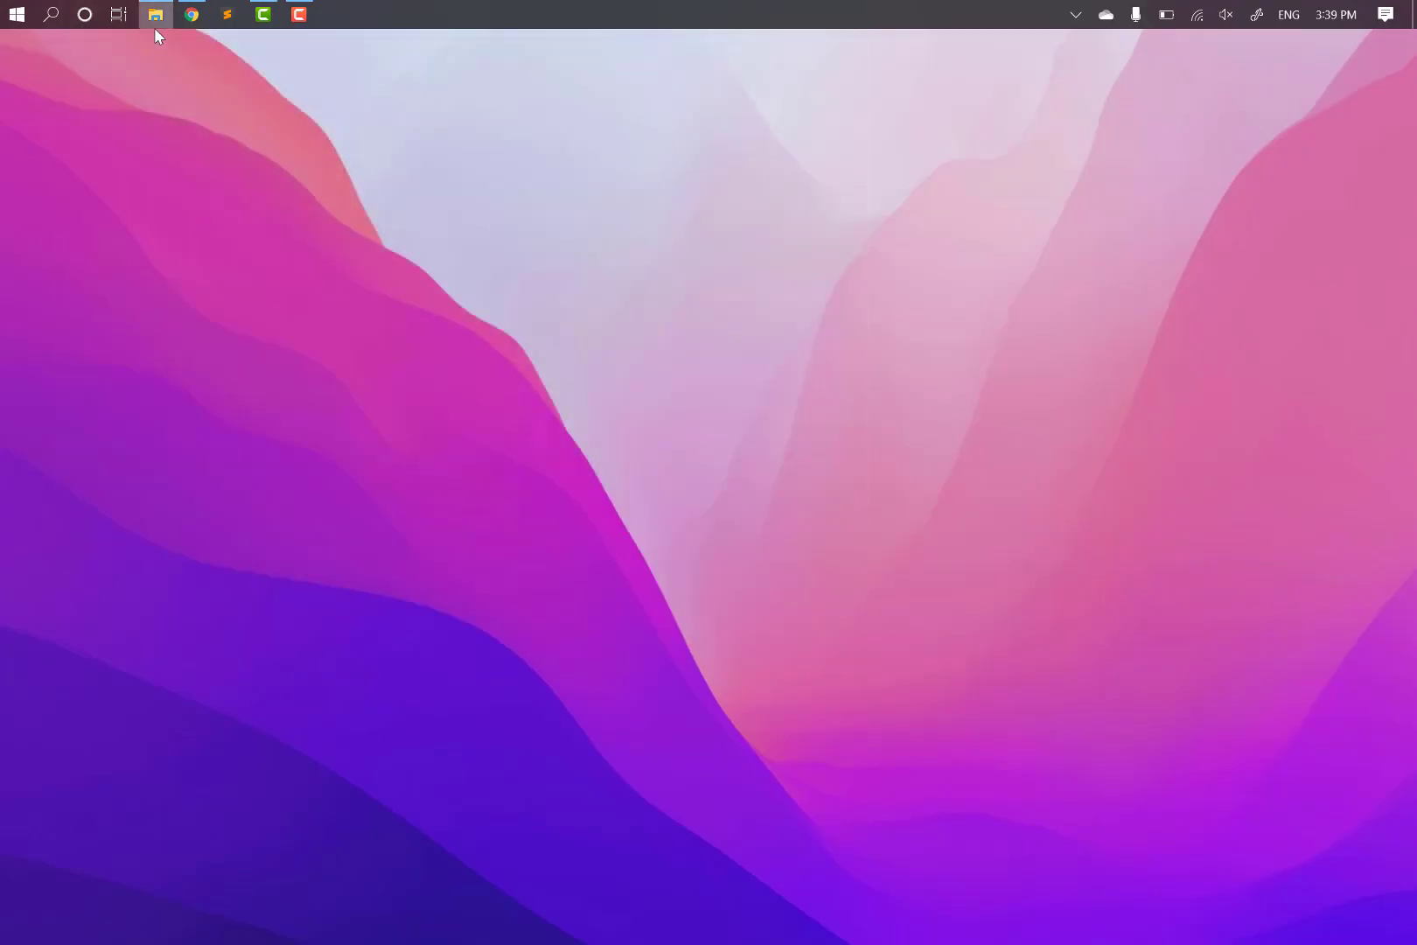
left_click(155, 27)
double_click(238, 194)
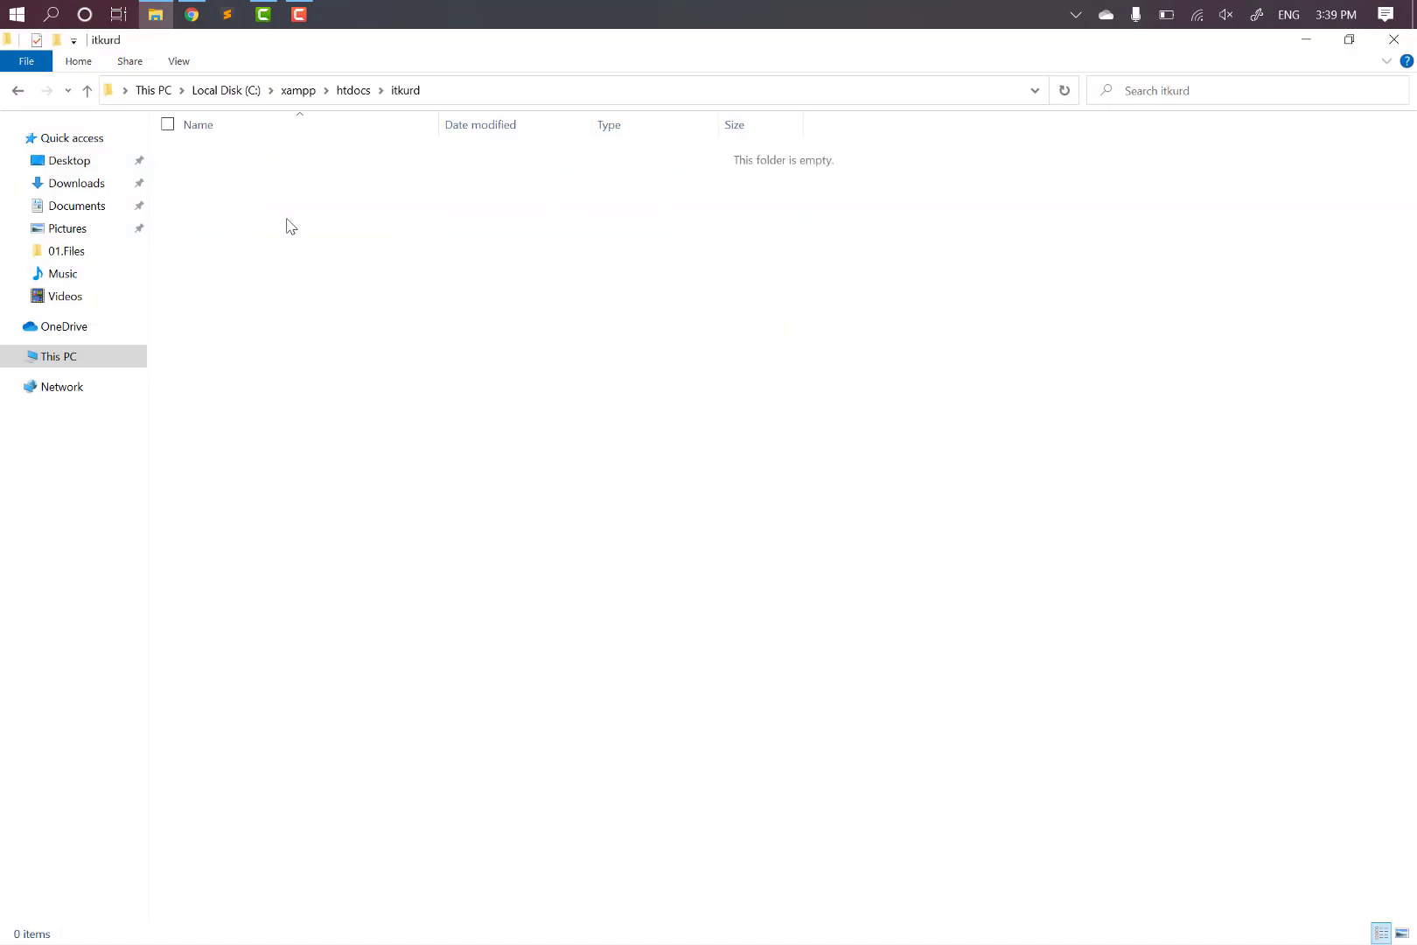
left_click(1305, 39)
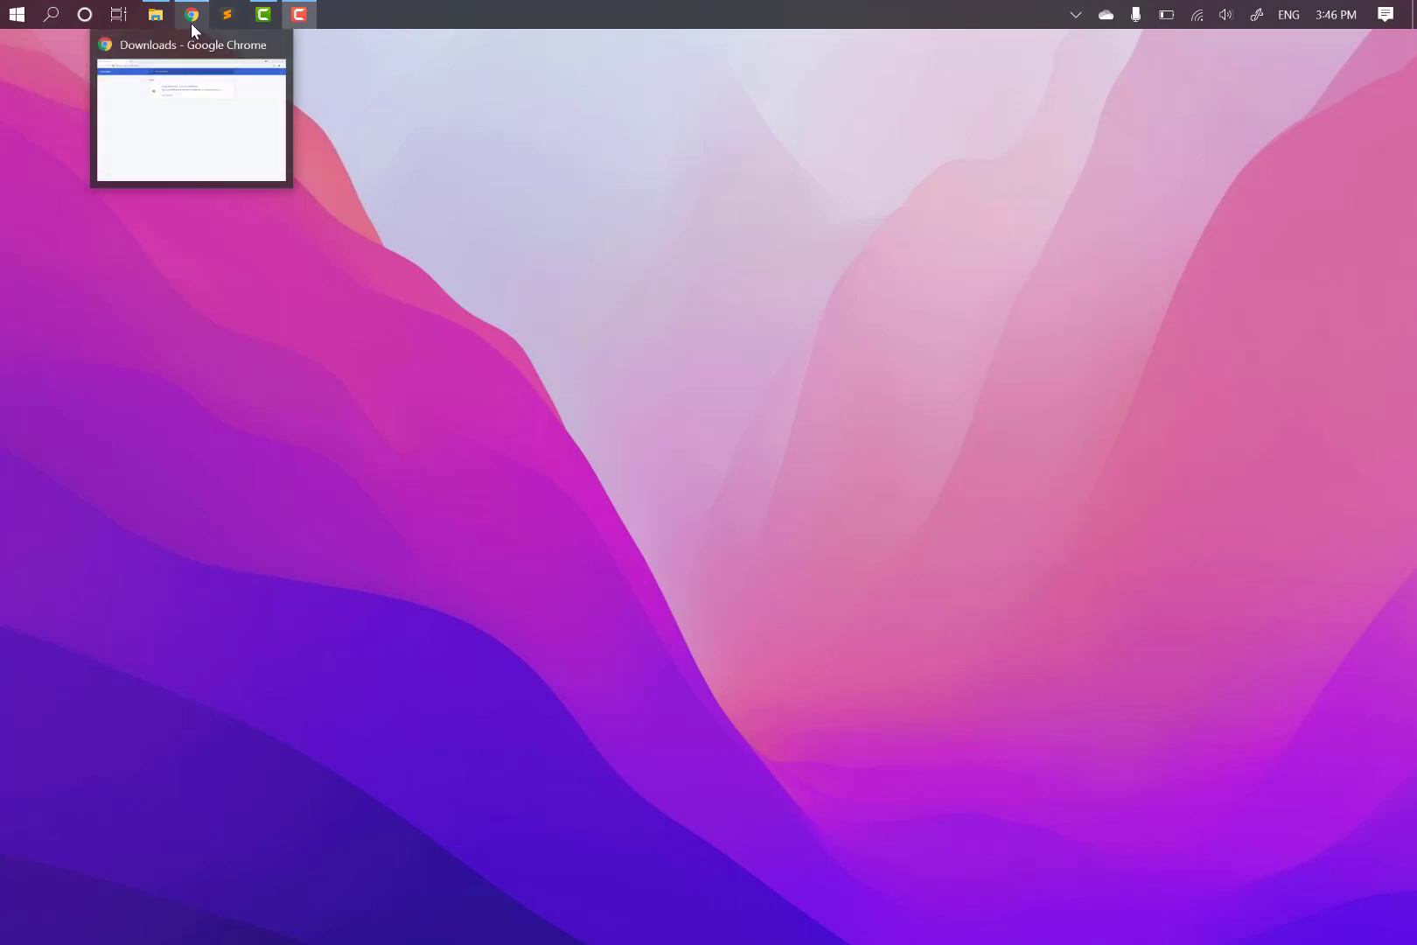
Switch to Chrome and load localhost in place of the Downloads page.
left_click(190, 23)
left_click(292, 79)
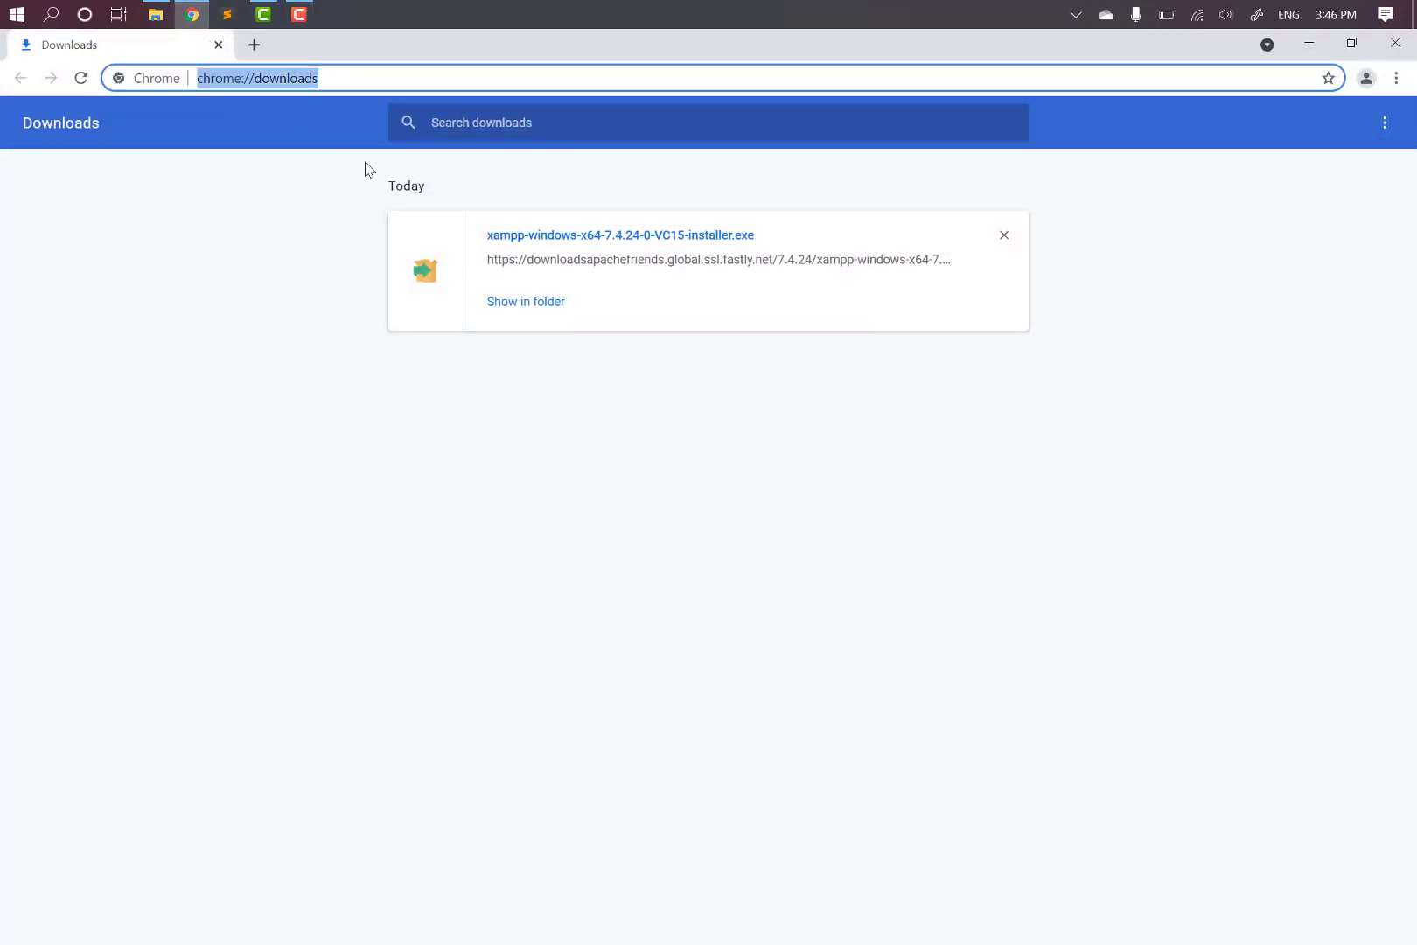
left_click(1075, 14)
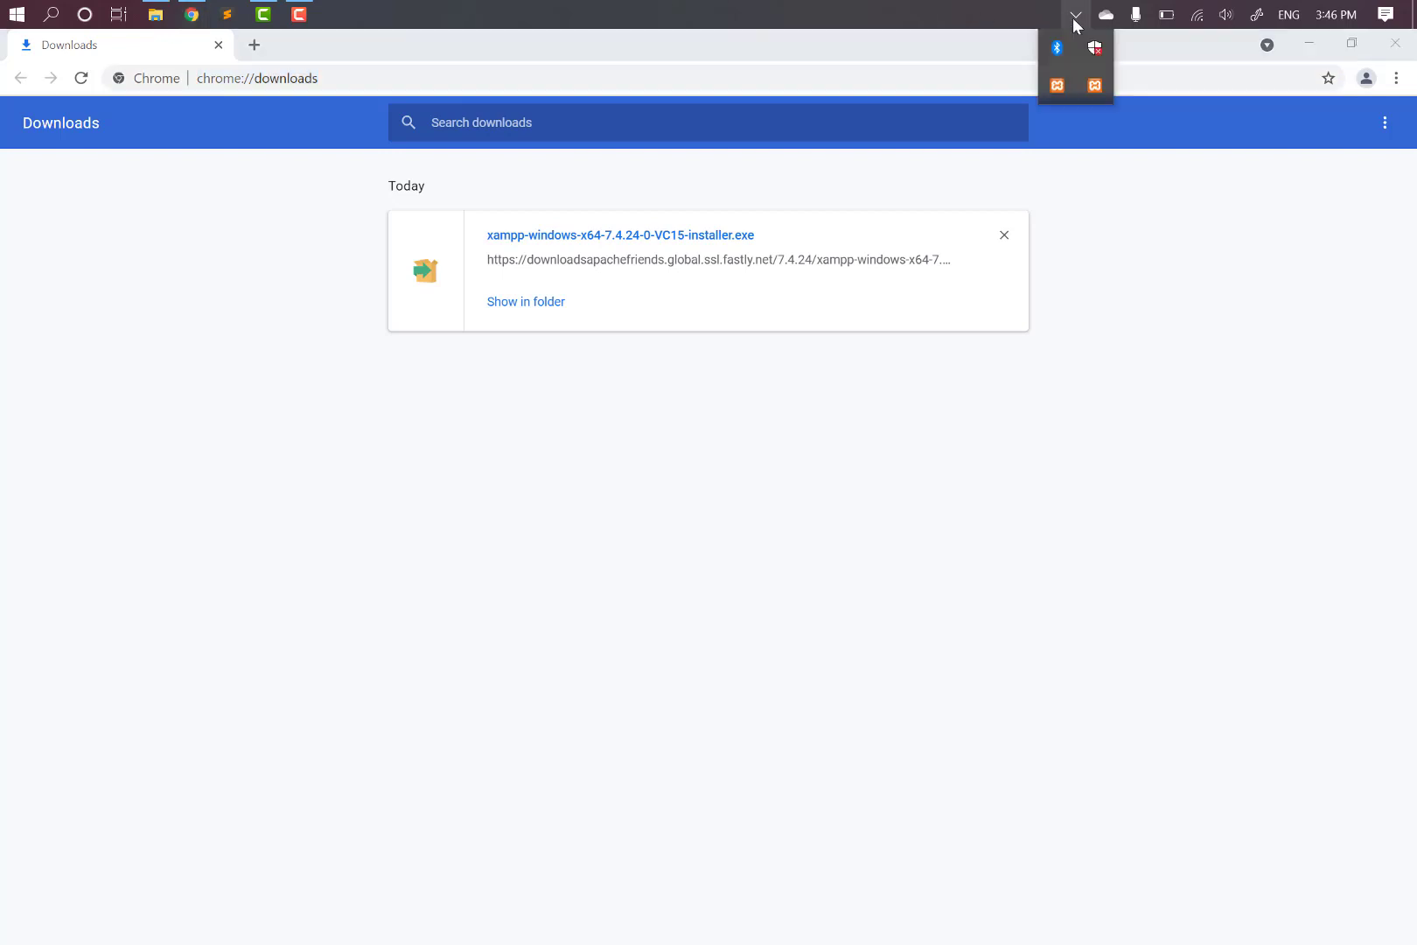
left_click(1094, 86)
left_click(652, 59)
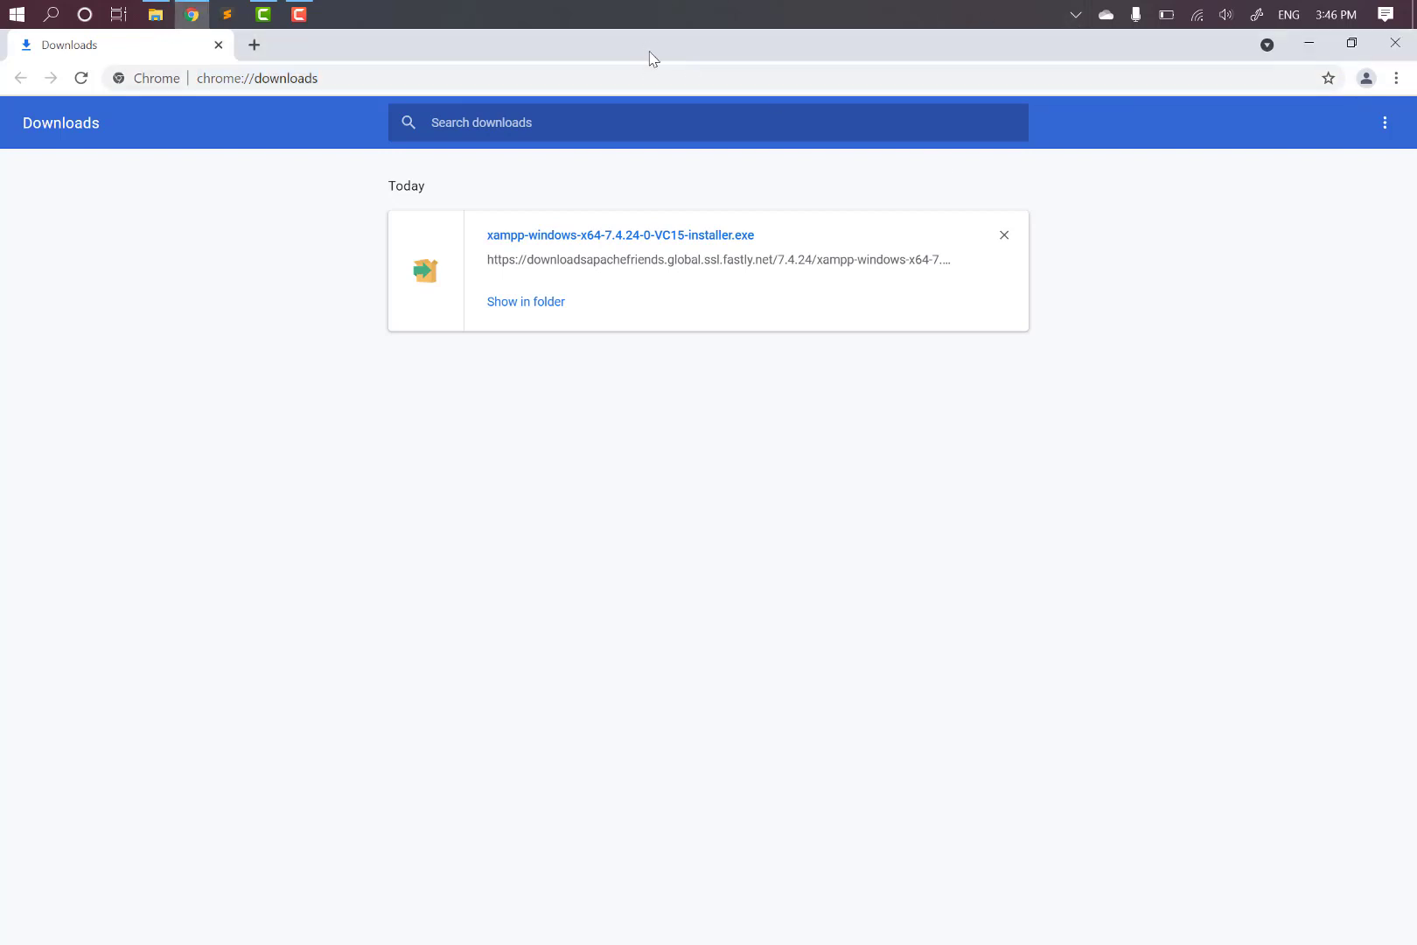
left_click(612, 78)
type("loca")
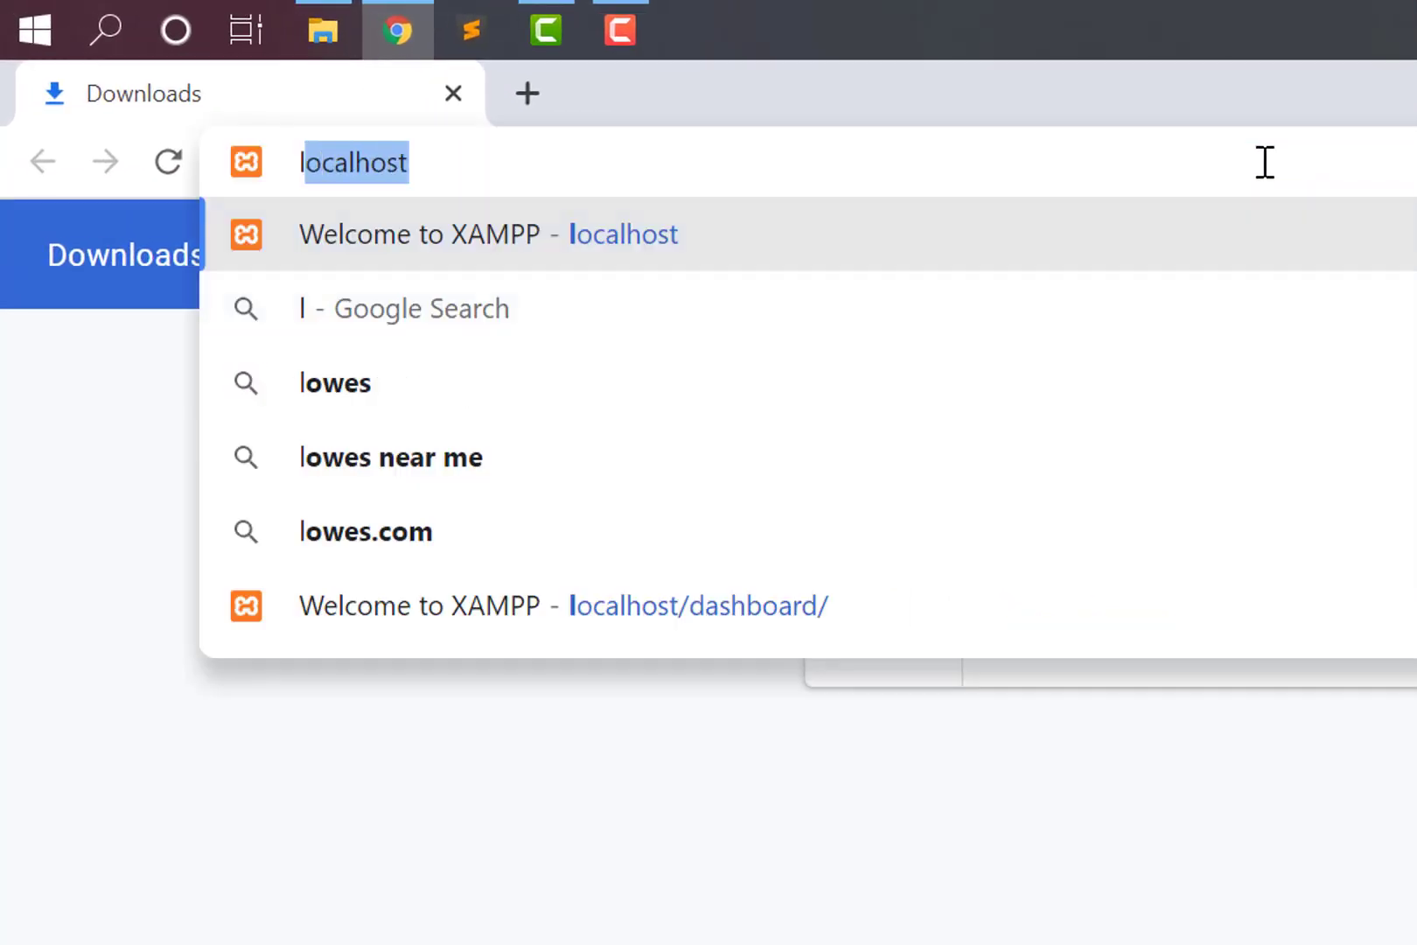
type("lhost")
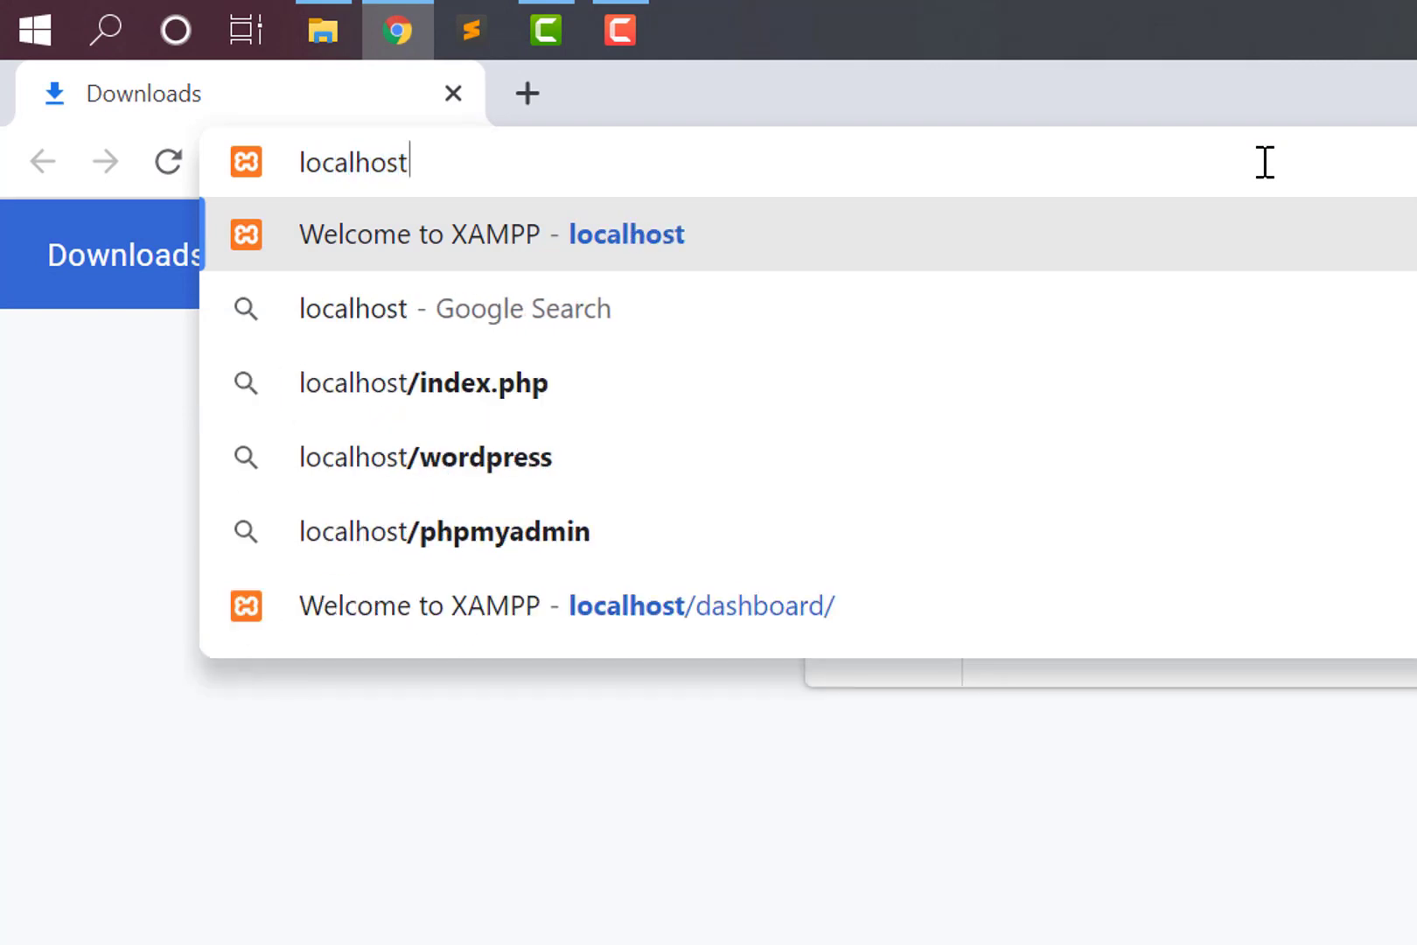
key("Return")
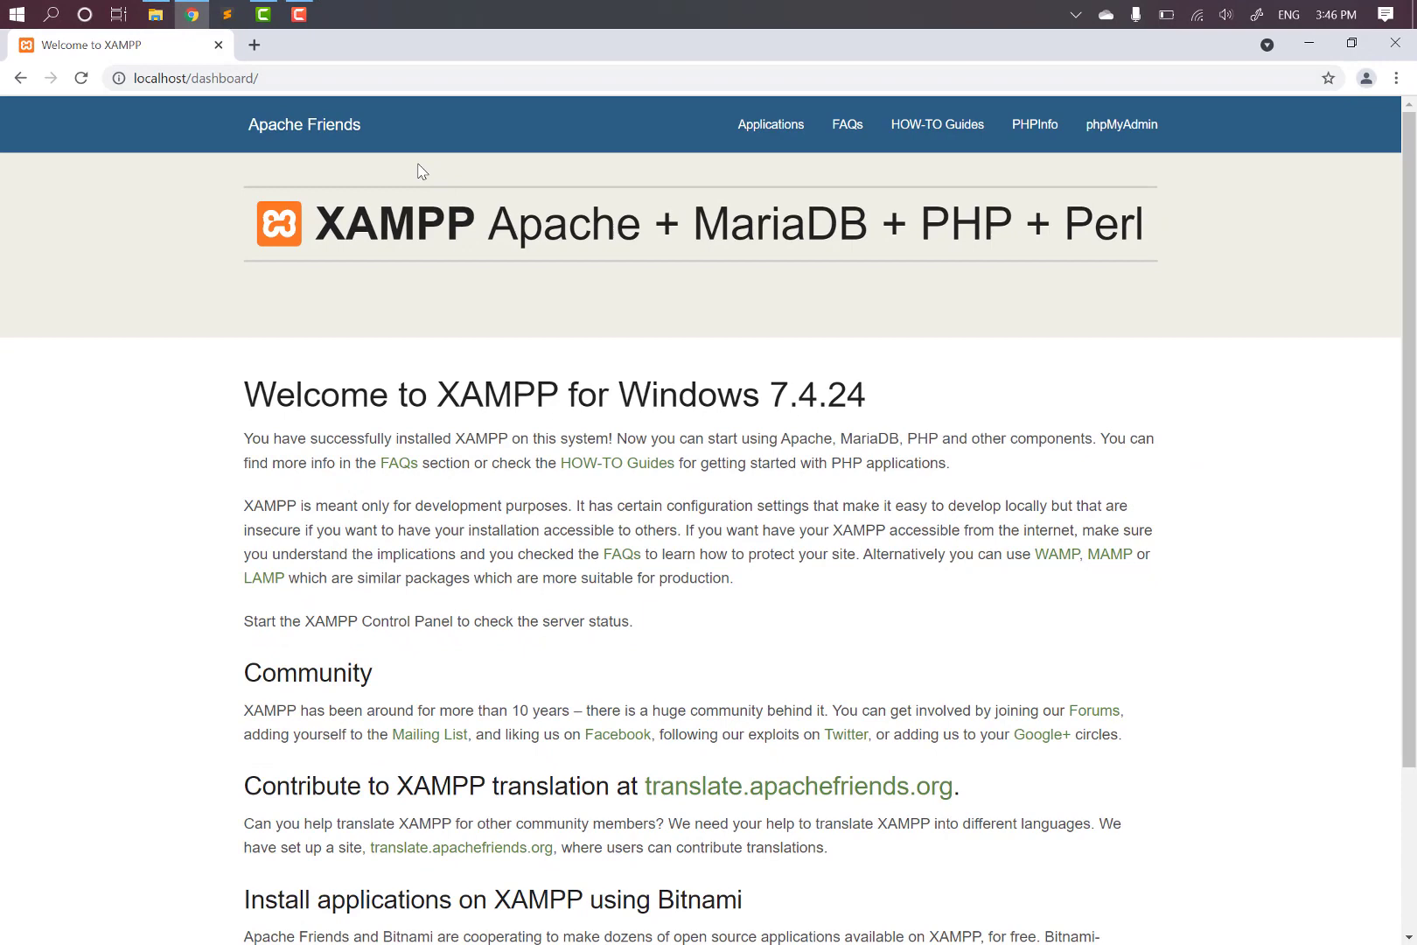
Reopen the XAMPP Control Panel from the system tray, stop Apache and reload localhost/dashboard in Chrome.
left_click(1076, 15)
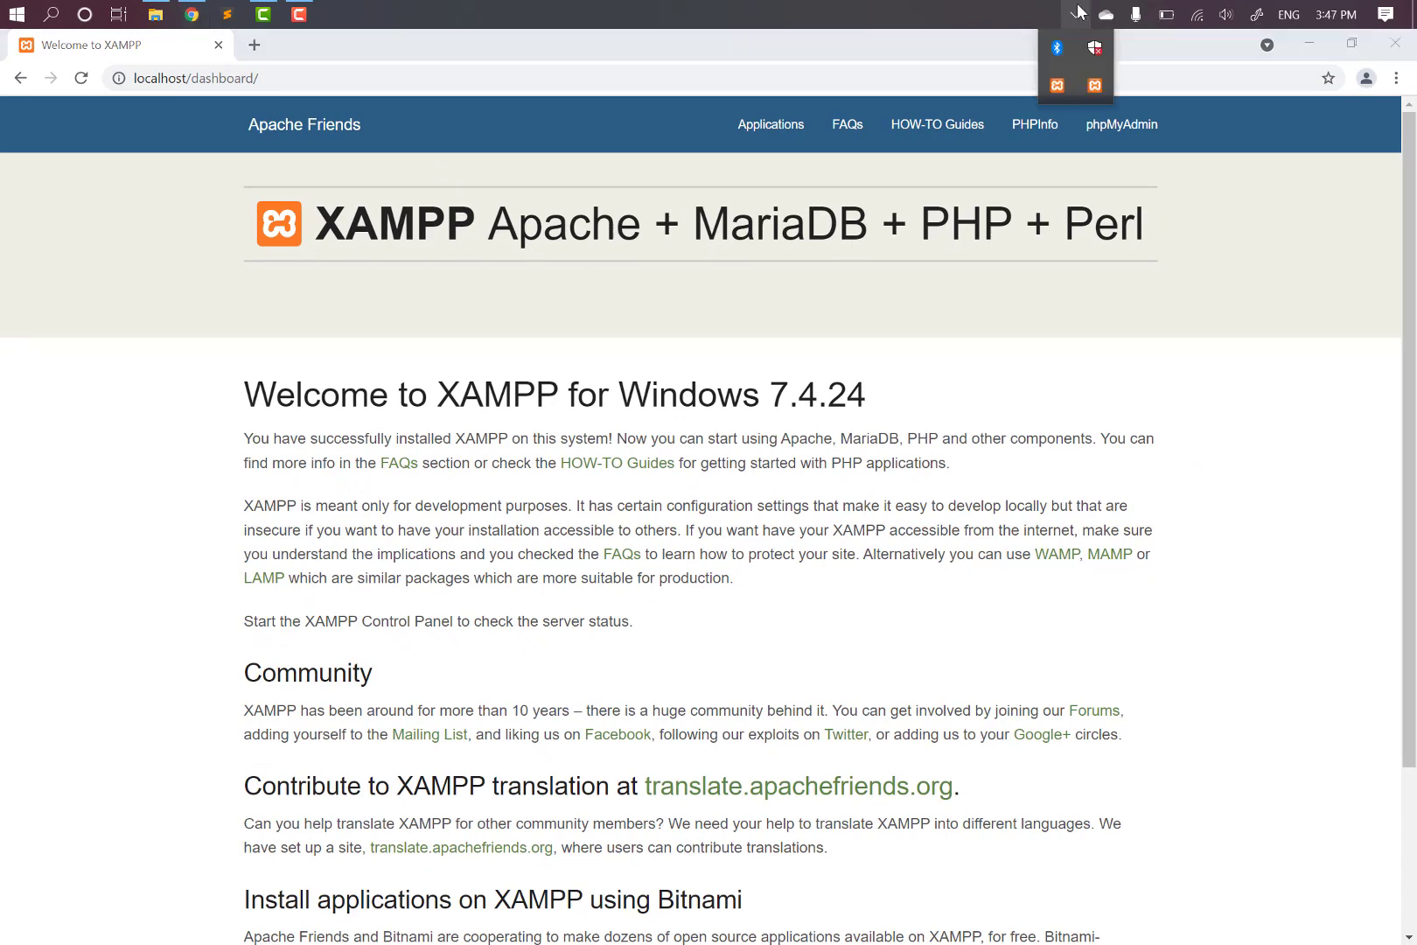
left_click(1066, 83)
left_click(709, 307)
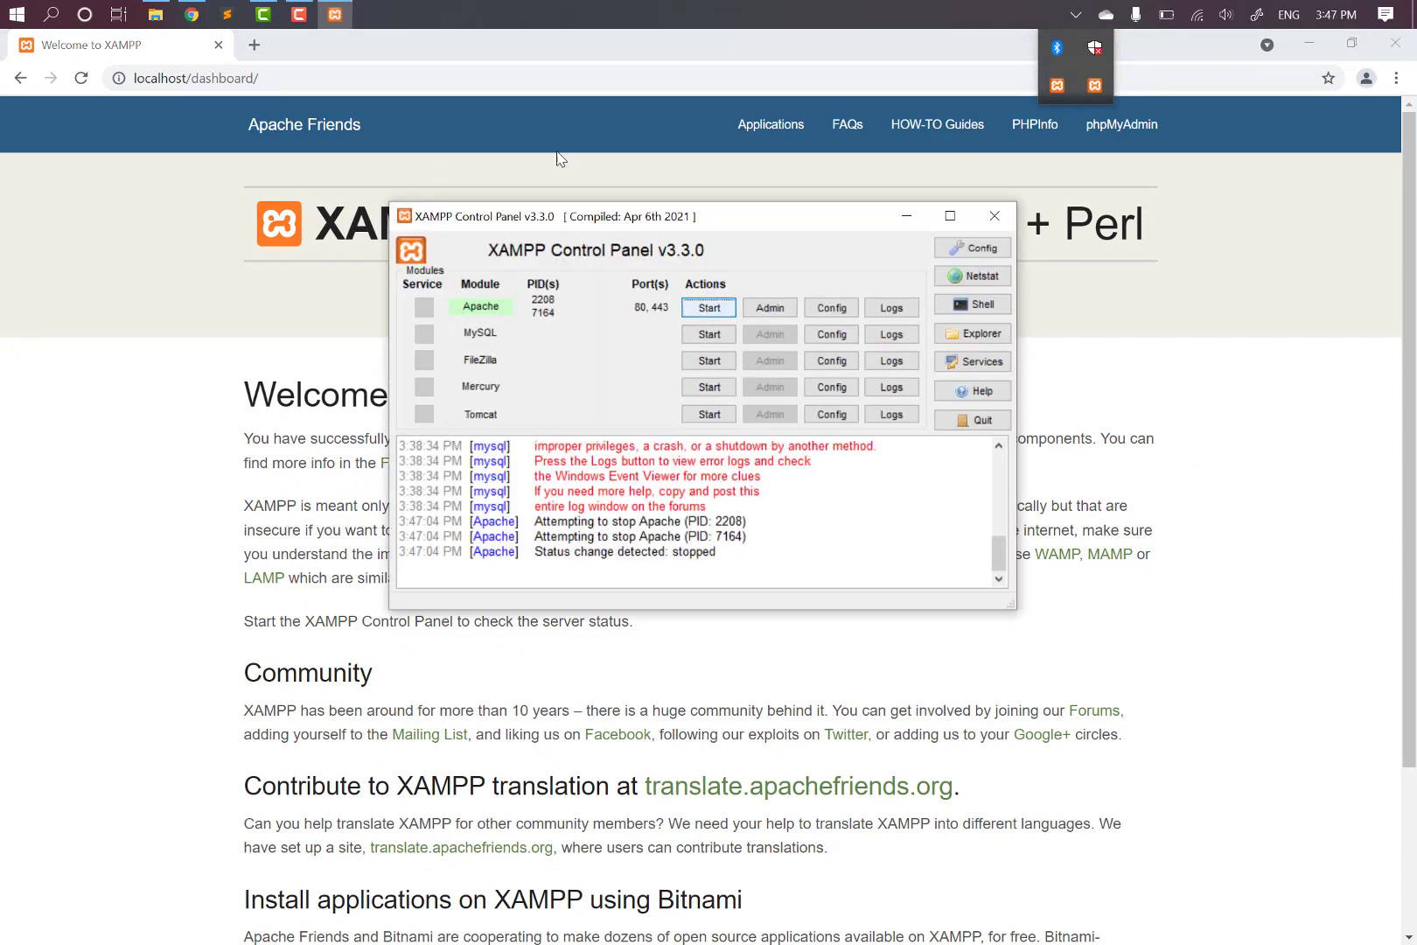
left_click(484, 79)
key("Return")
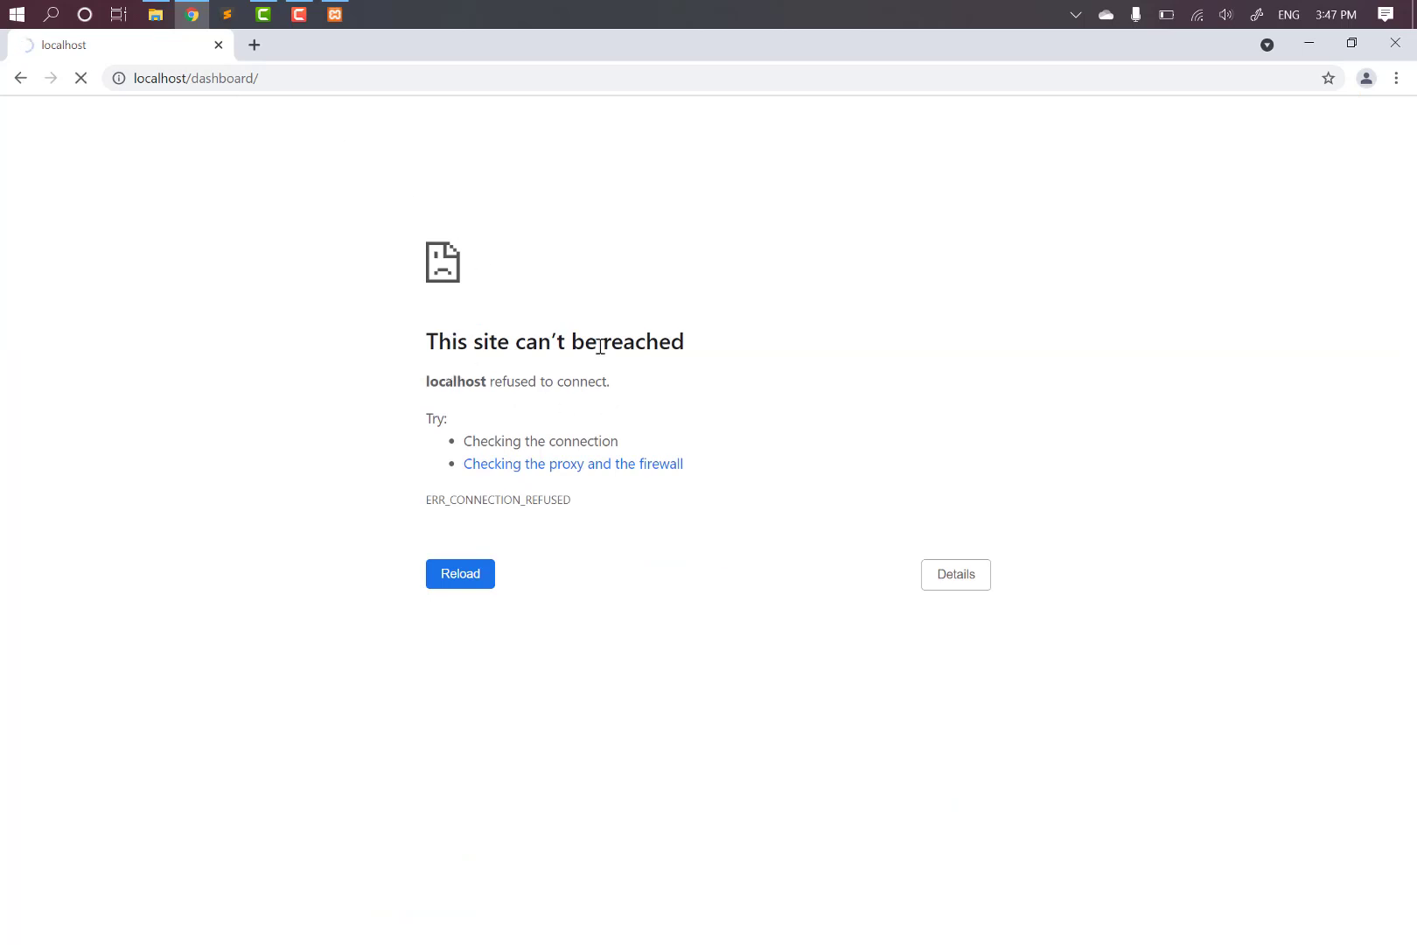
Bring the XAMPP Control Panel back, start Apache again and reload localhost/dashboard in Chrome.
left_click(1075, 14)
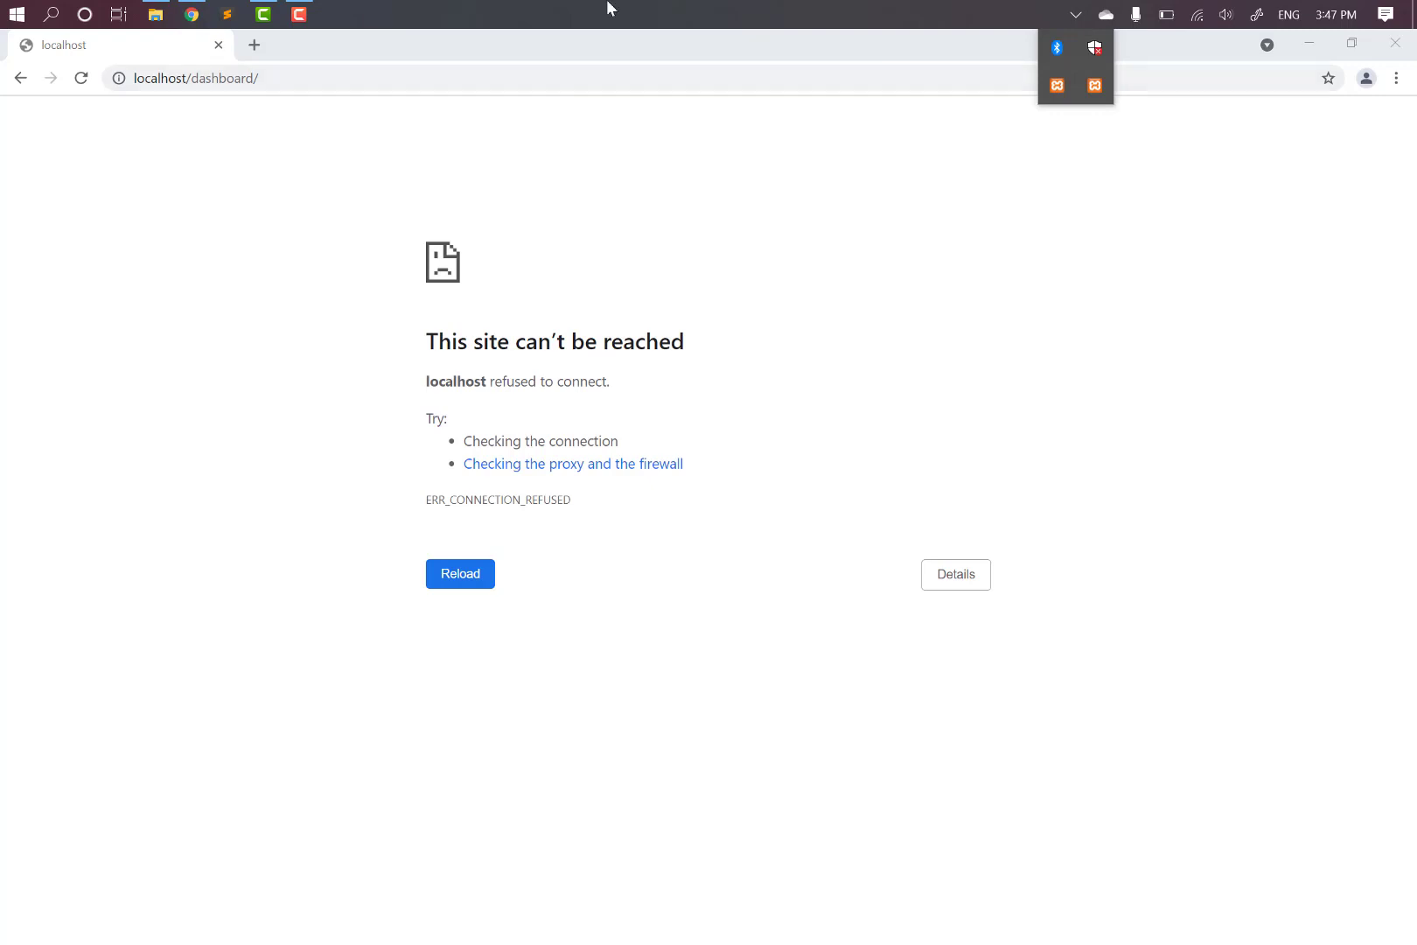
left_click(1094, 84)
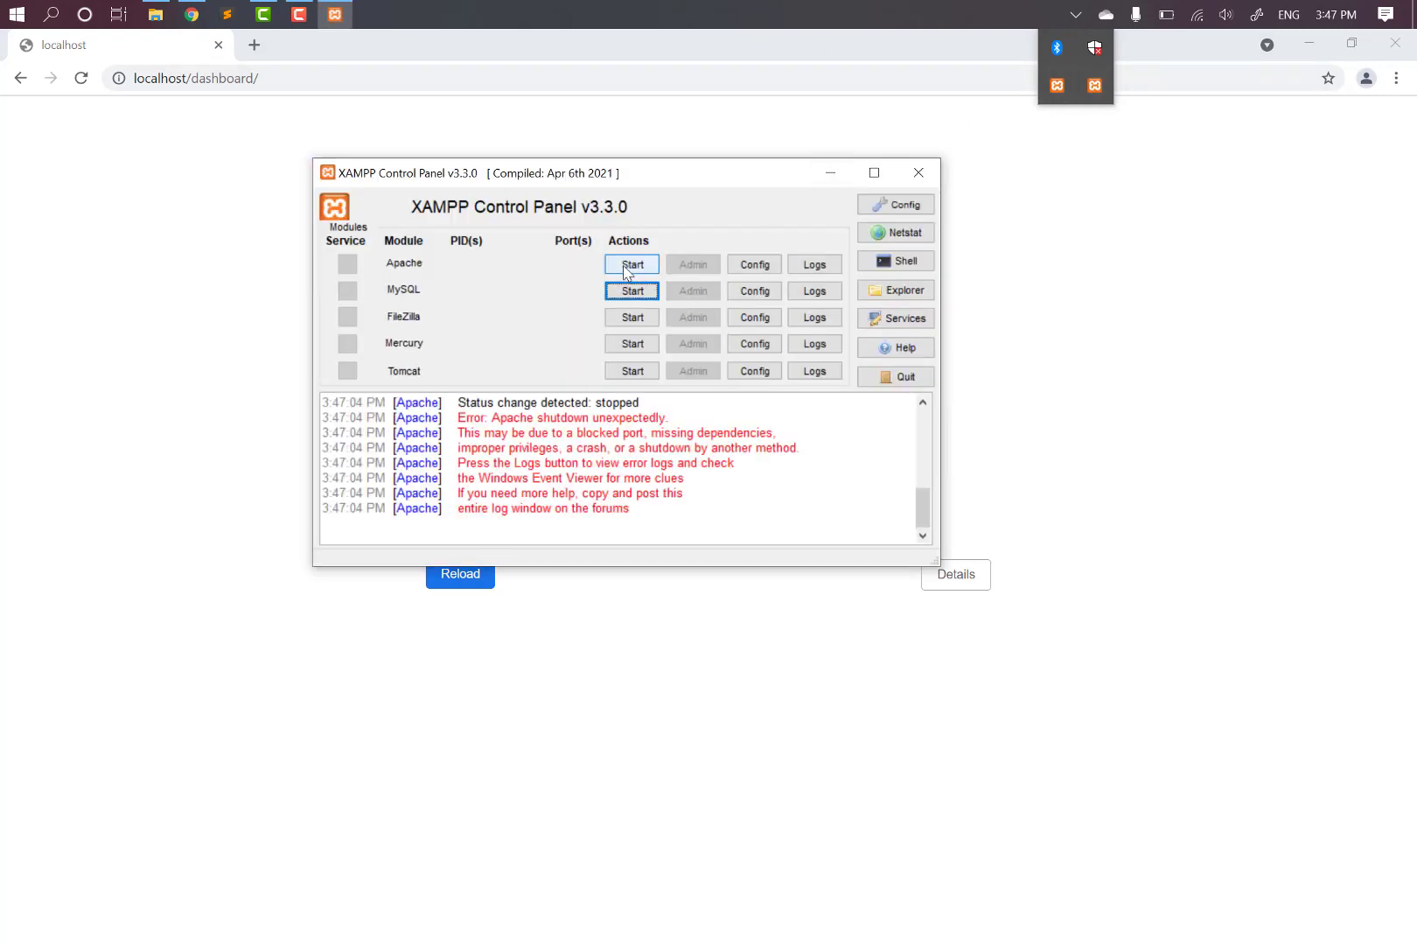
left_click(630, 265)
left_click(426, 76)
key("Return")
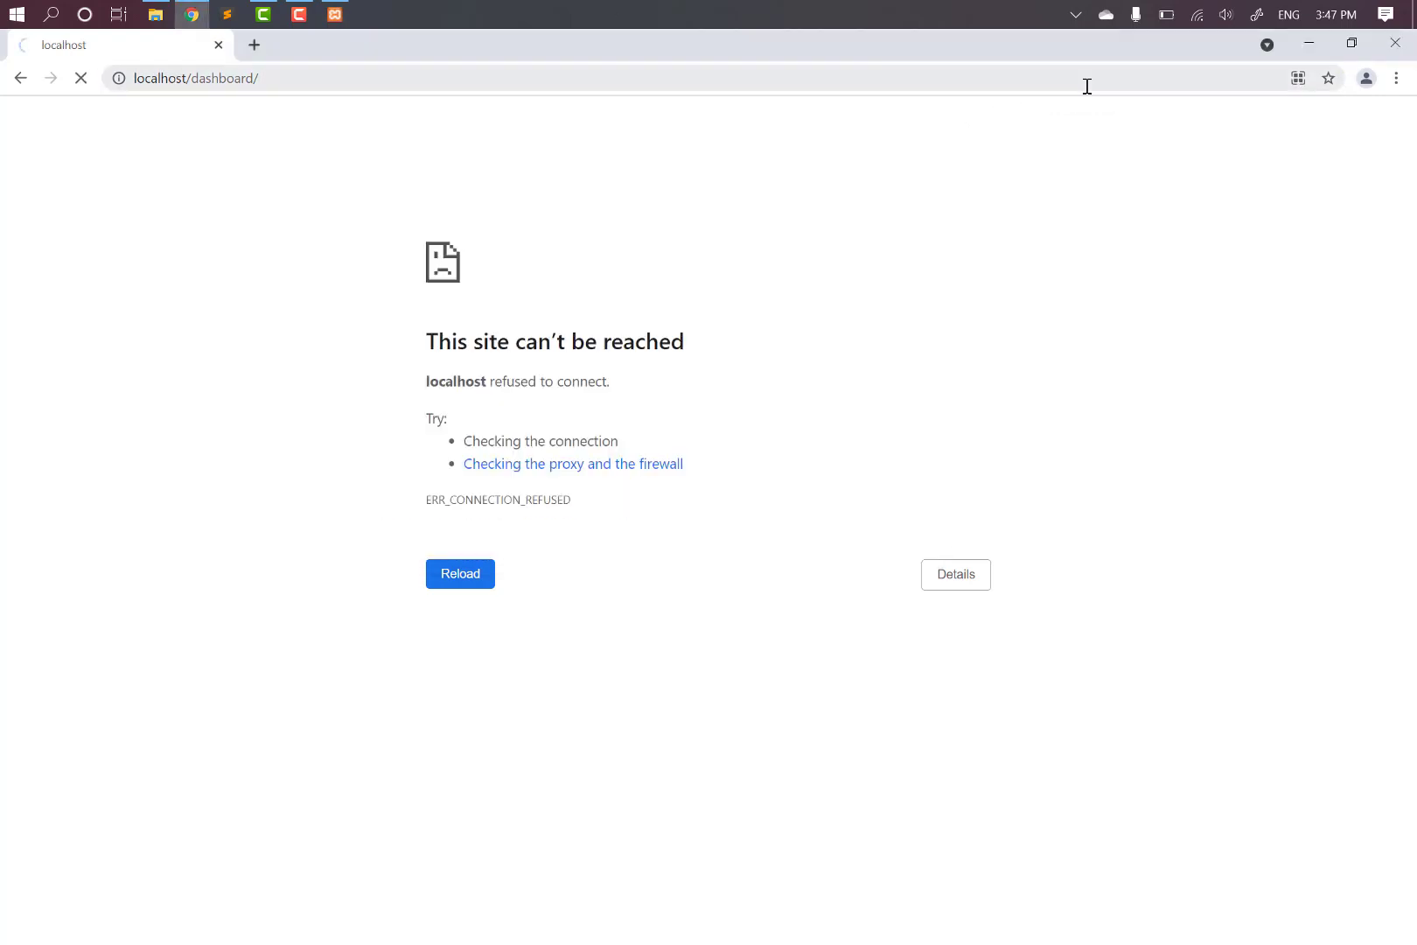